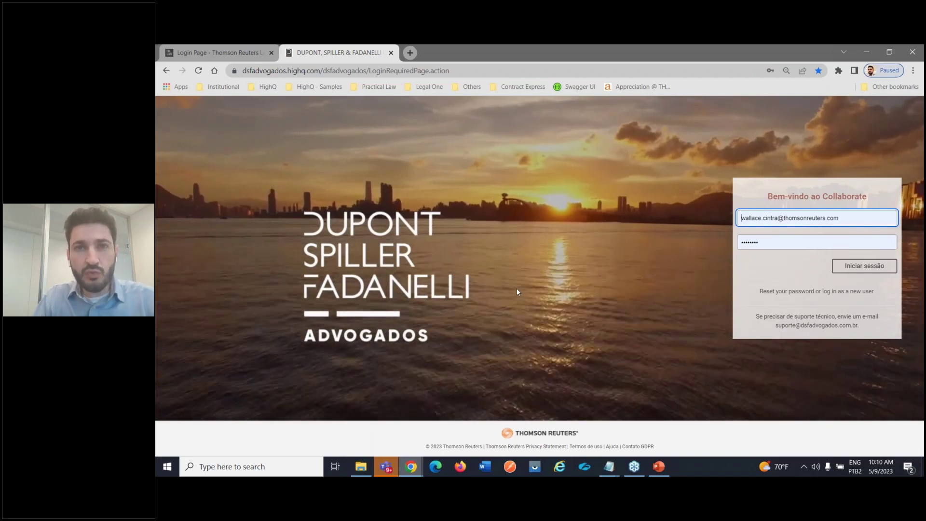
# - Sign in to the Thomson Reuters LATAM Collaborate site with the saved credentials and close the other login page
pyautogui.click(240, 54)
pyautogui.press('Return')
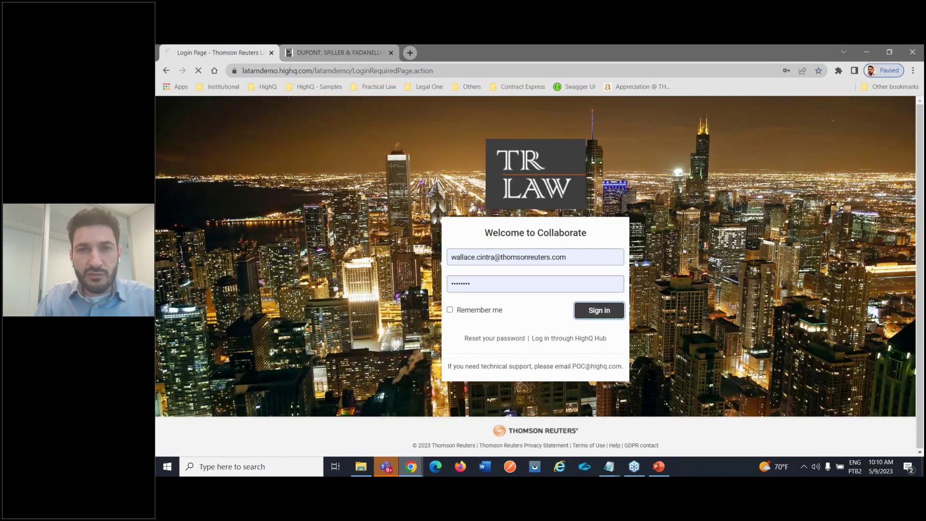
pyautogui.click(391, 53)
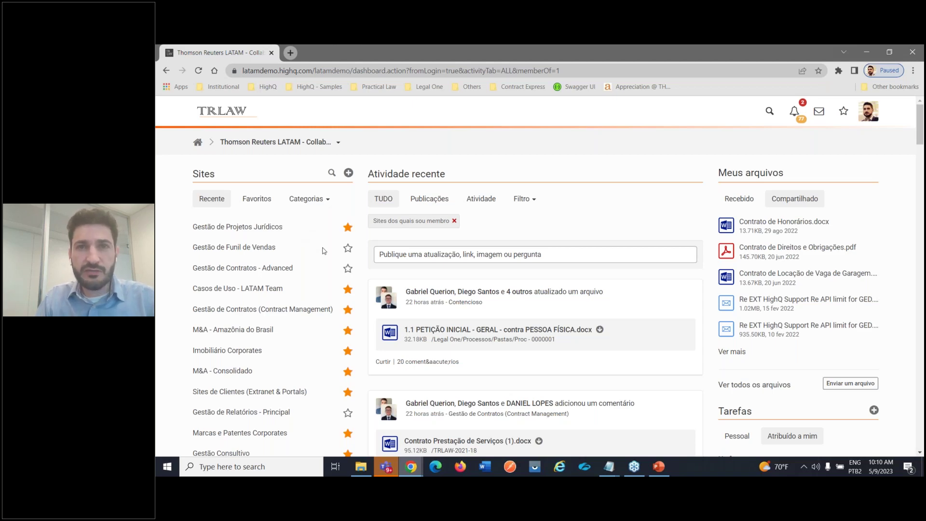
# - Start adding a new site and name it "Projeto LGPD - Cliente X"
pyautogui.click(349, 173)
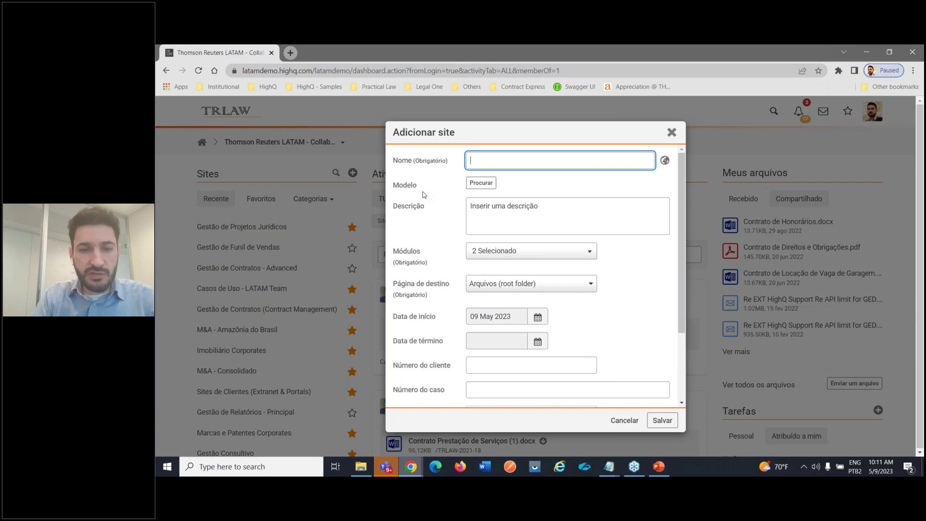
pyautogui.write('Projeto LGPD - Clientes')
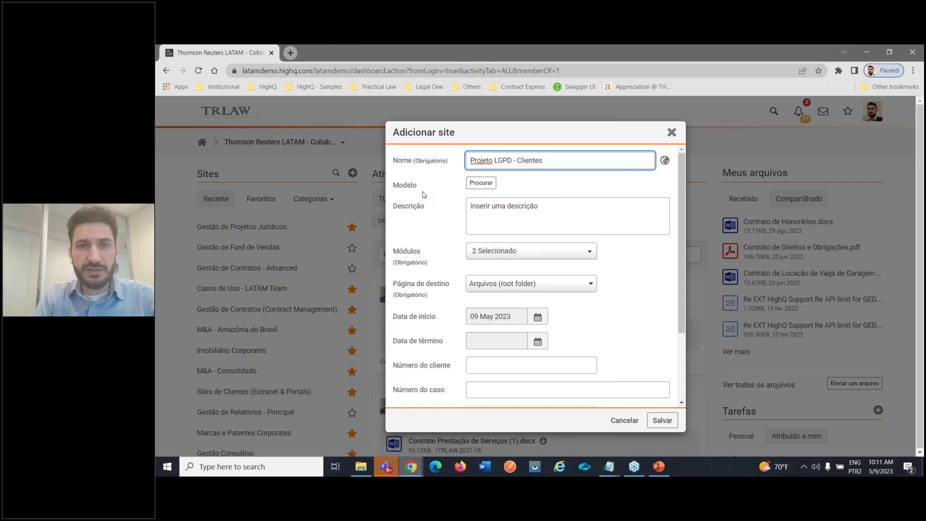
pyautogui.press('BackSpace')
pyautogui.write('X')
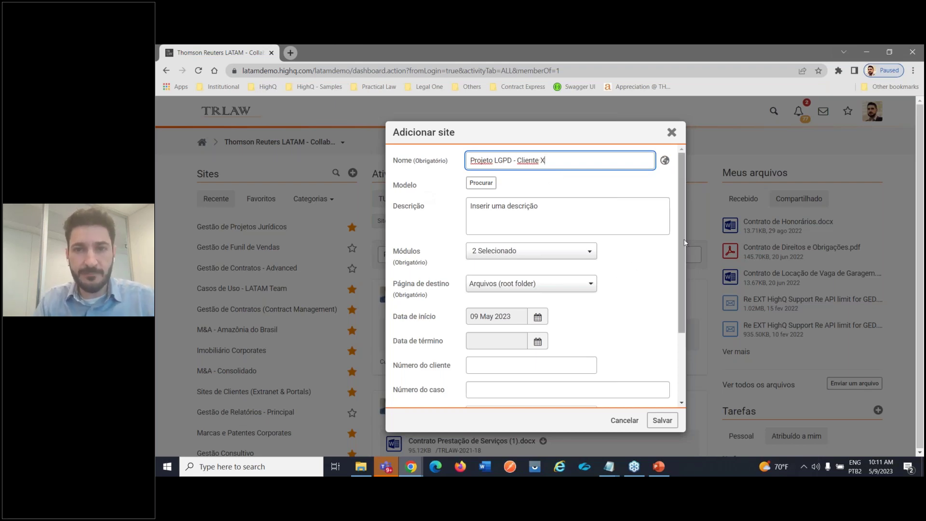
# - Review the remaining fields of the new site form, including client number, category, logo and administrator notes, and discard the form
pyautogui.moveTo(684, 242); pyautogui.dragTo(682, 285)
pyautogui.moveTo(393, 274); pyautogui.dragTo(564, 291)
pyautogui.click(683, 282)
pyautogui.moveTo(683, 282); pyautogui.dragTo(683, 302)
pyautogui.moveTo(396, 344); pyautogui.dragTo(494, 345)
pyautogui.click(517, 342)
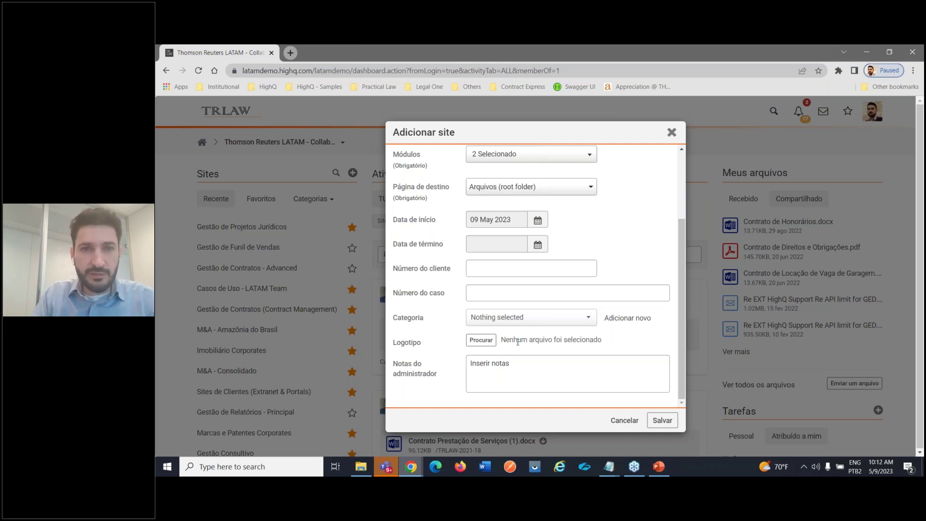
pyautogui.click(623, 420)
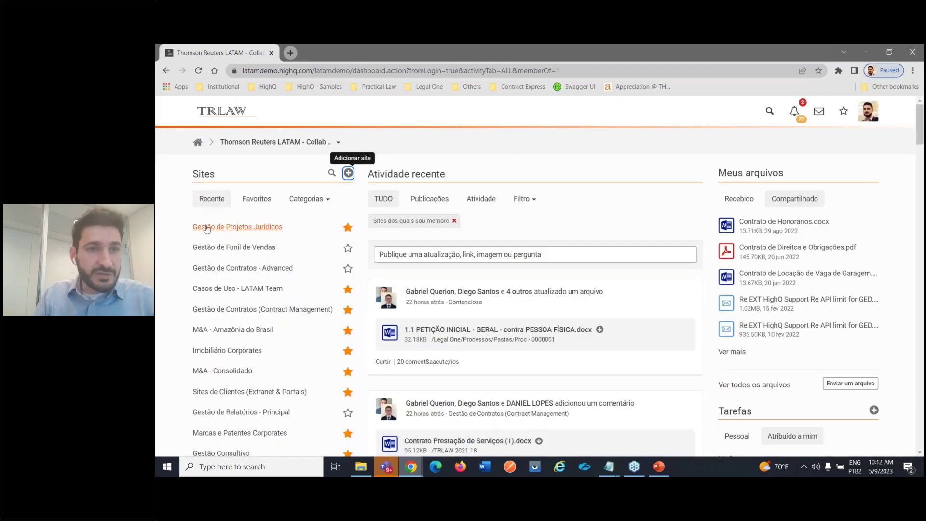
# - Open the Gestão de Projetos Jurídicos site and examine the Escritório de Advocacia contacts on its home page
pyautogui.click(228, 228)
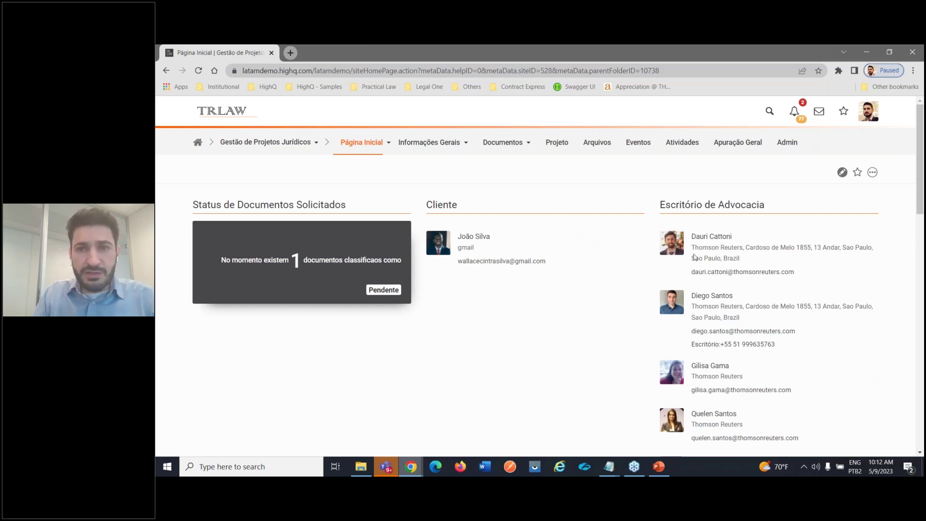
pyautogui.moveTo(660, 205); pyautogui.dragTo(726, 205)
pyautogui.click(726, 205)
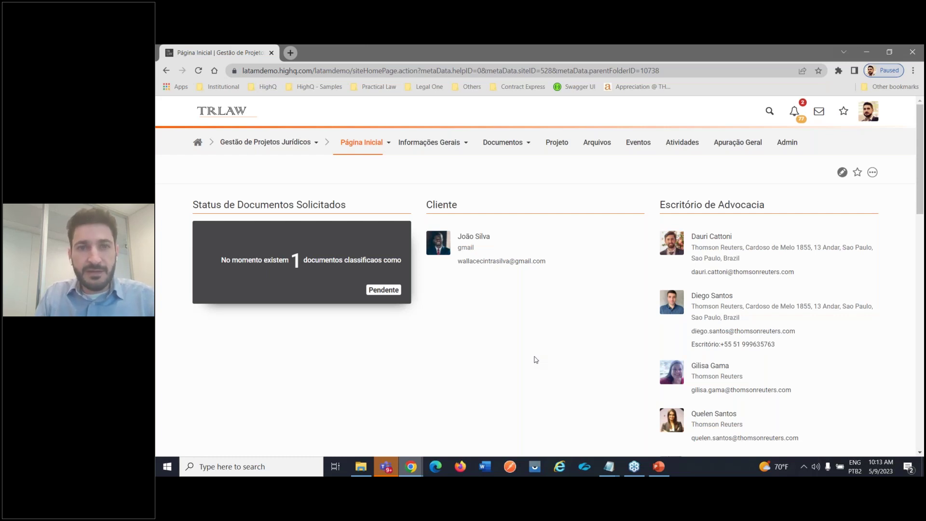
pyautogui.click(704, 239)
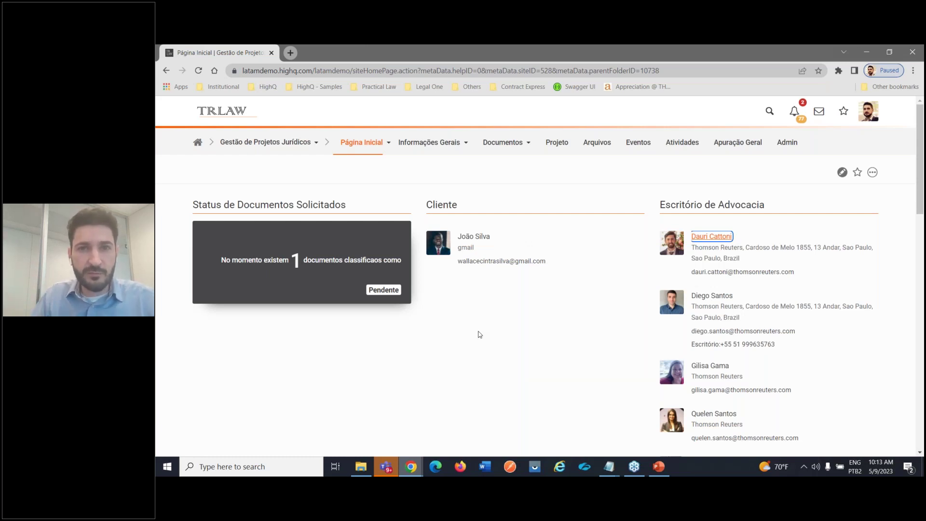
pyautogui.click(467, 188)
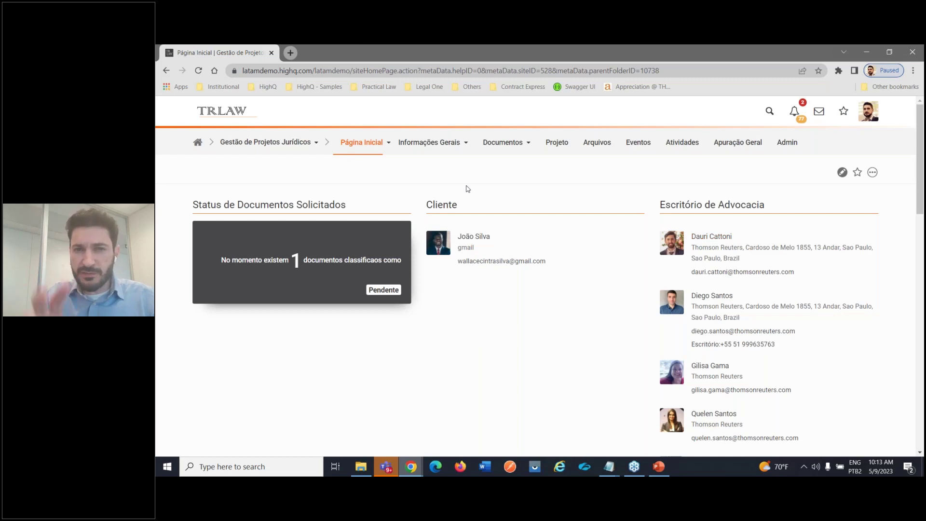
# - Go to the site's Lista de Projetos and open the Apple LGPD record for editing
pyautogui.click(452, 154)
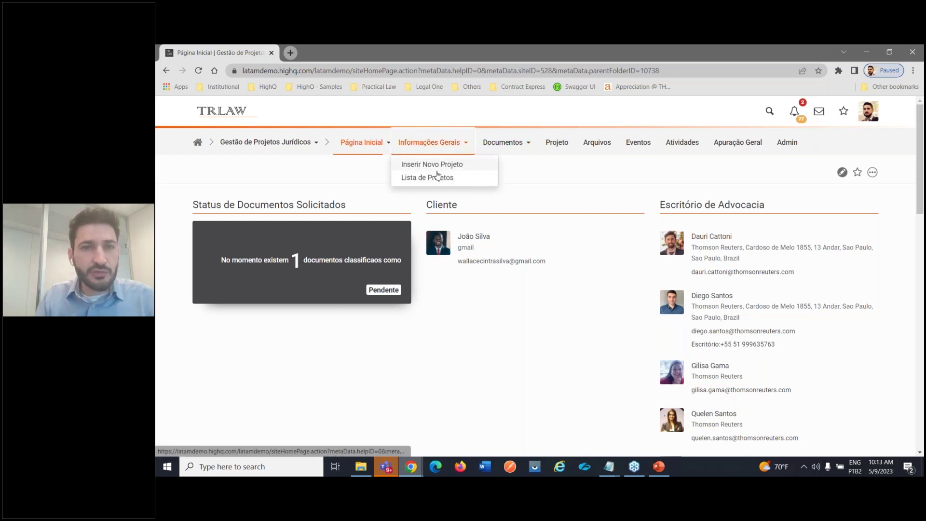
pyautogui.click(441, 179)
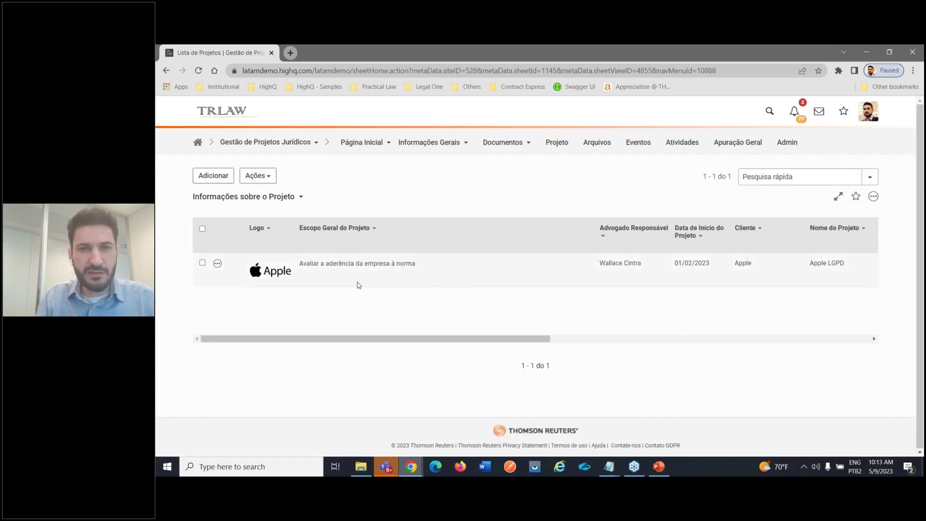
pyautogui.click(217, 264)
pyautogui.click(263, 308)
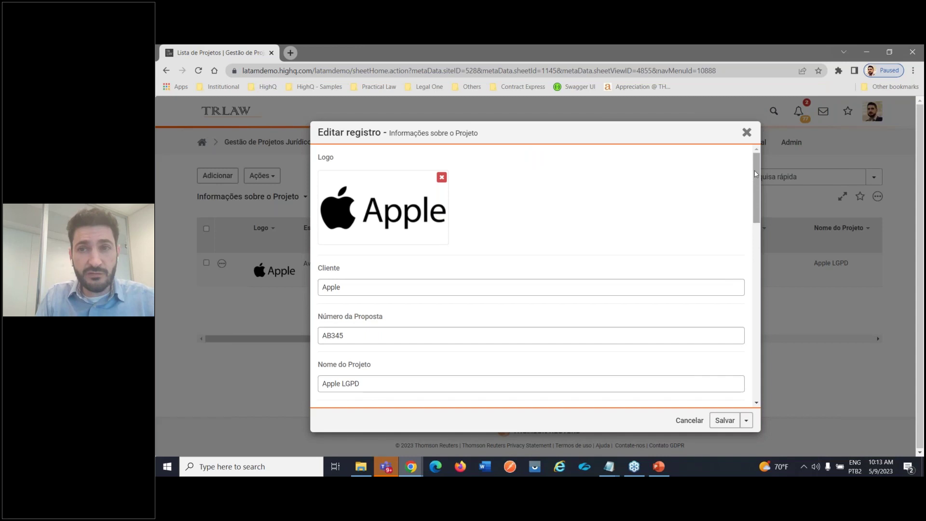
# - Examine the project record's fields from logo and client through hours bank, hourly rate, payment conditions and RFP, and close it without saving
pyautogui.moveTo(755, 170); pyautogui.dragTo(754, 193)
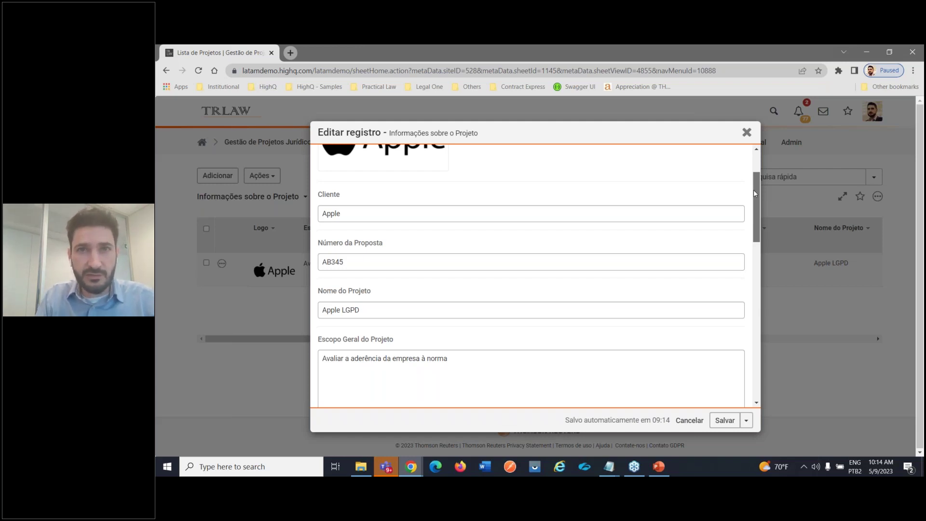
pyautogui.moveTo(754, 193); pyautogui.dragTo(754, 200)
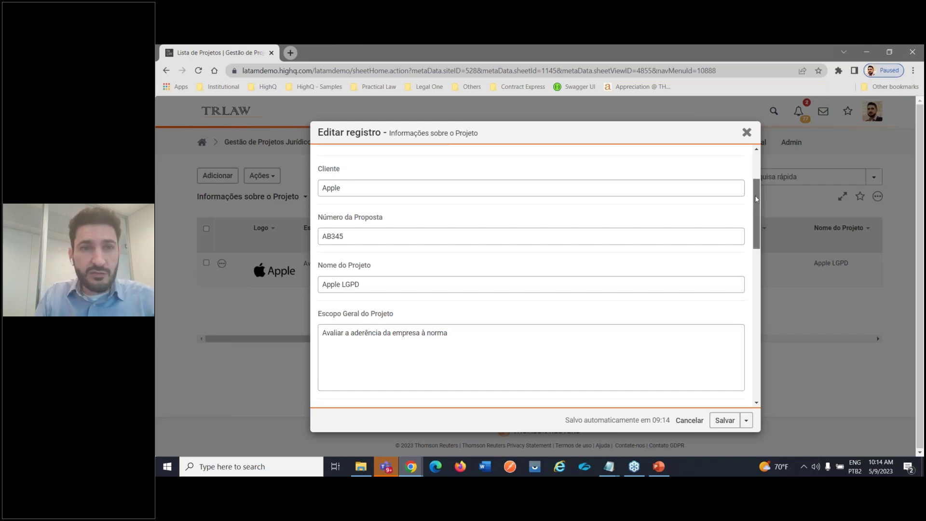
pyautogui.moveTo(756, 199); pyautogui.dragTo(753, 260)
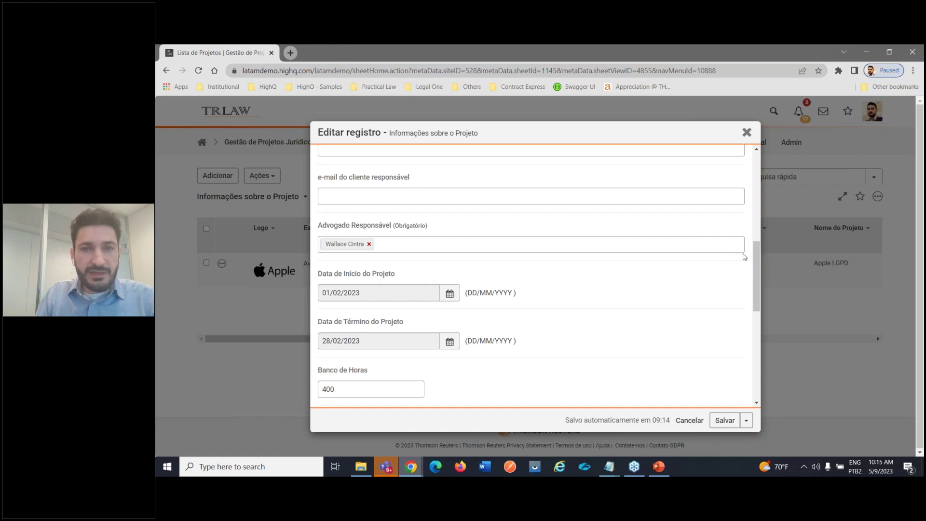
pyautogui.moveTo(755, 256); pyautogui.dragTo(753, 279)
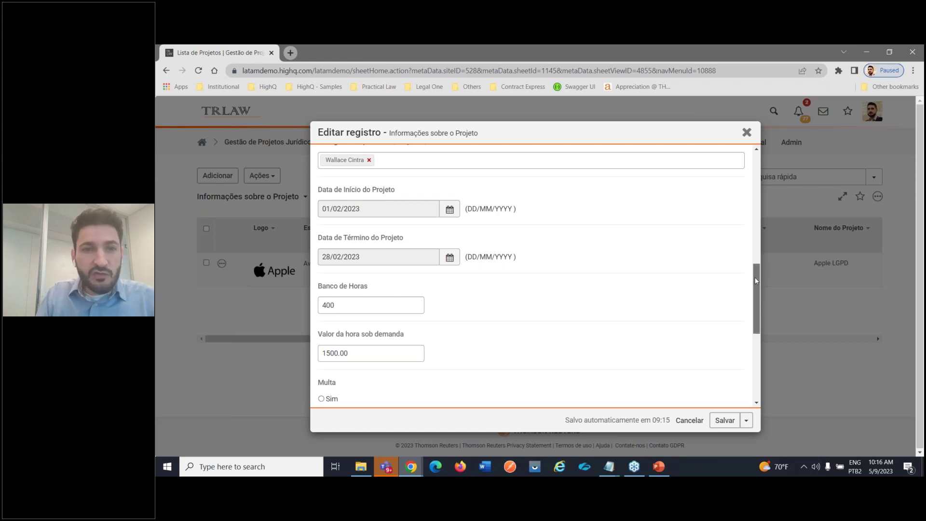
pyautogui.moveTo(753, 279); pyautogui.dragTo(753, 302)
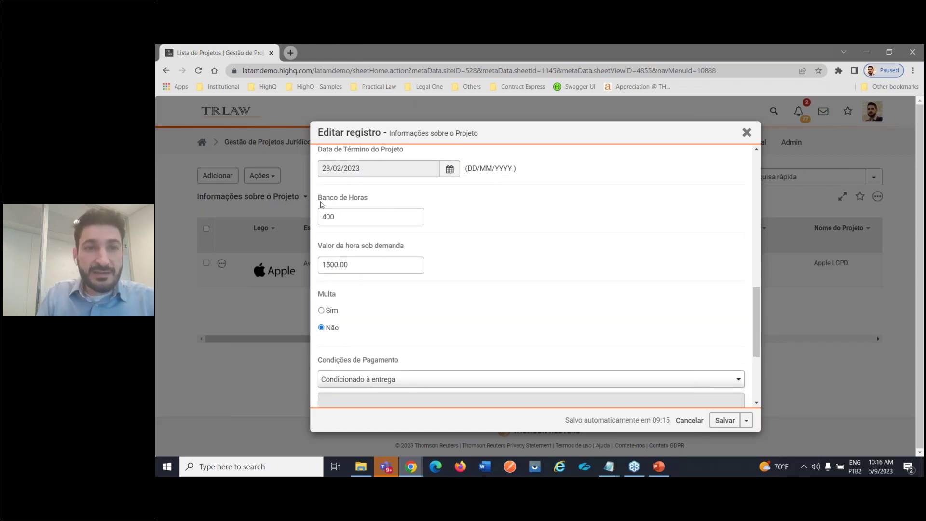
pyautogui.doubleClick(329, 216)
pyautogui.click(465, 229)
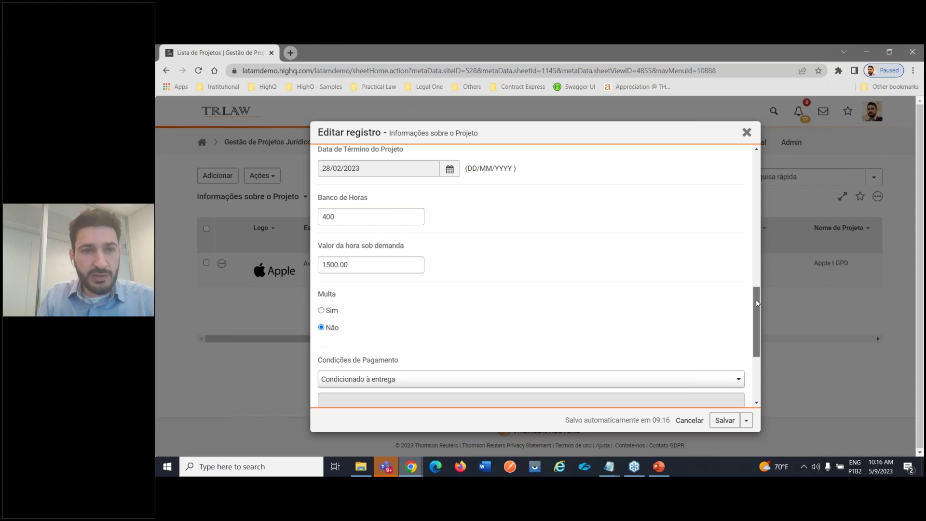
pyautogui.moveTo(756, 303); pyautogui.dragTo(755, 336)
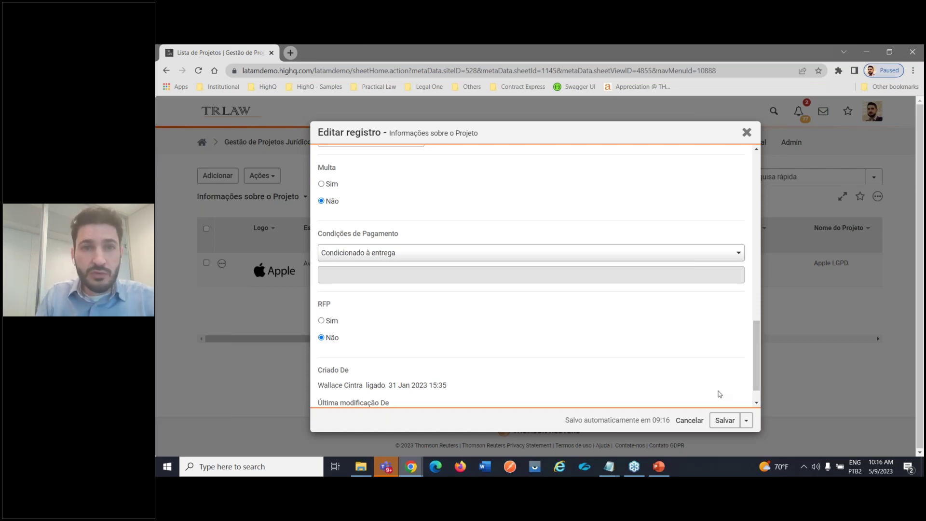
pyautogui.moveTo(755, 339); pyautogui.dragTo(755, 355)
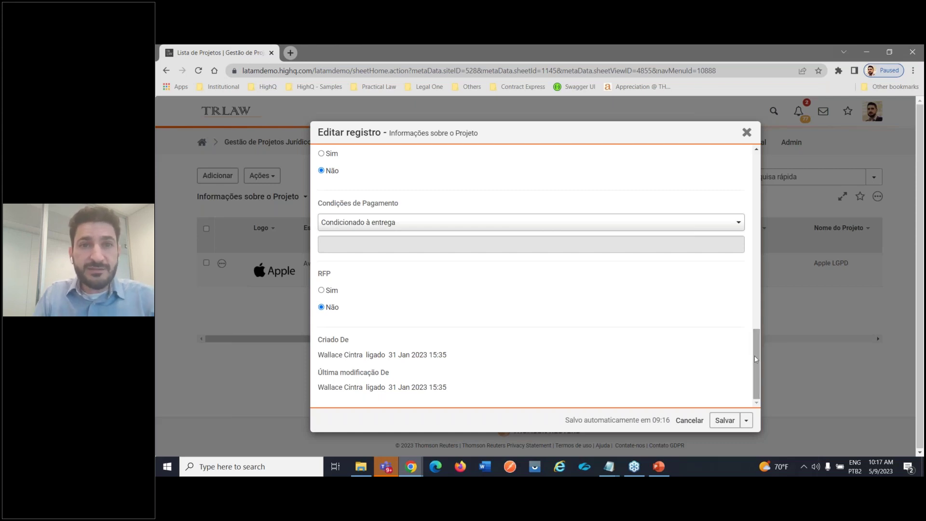
pyautogui.moveTo(754, 355); pyautogui.dragTo(741, 186)
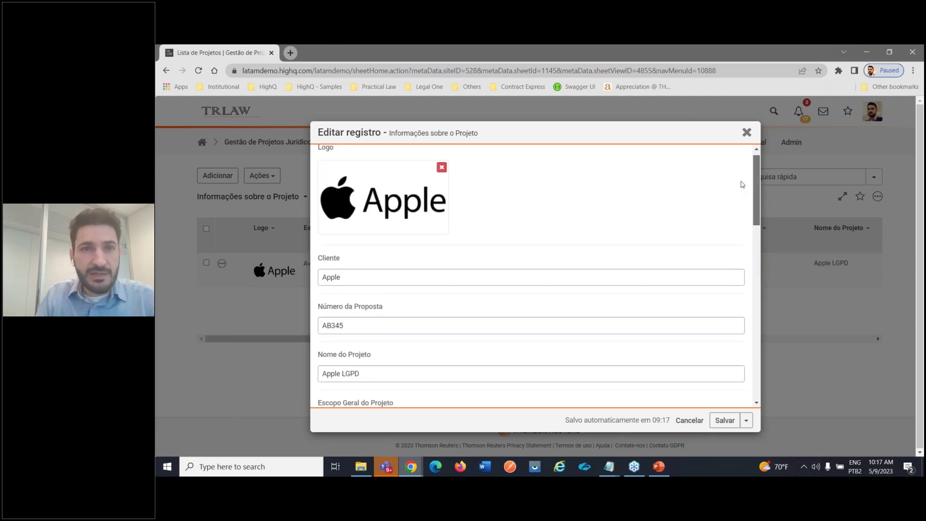
pyautogui.scroll(1, 736, 198)
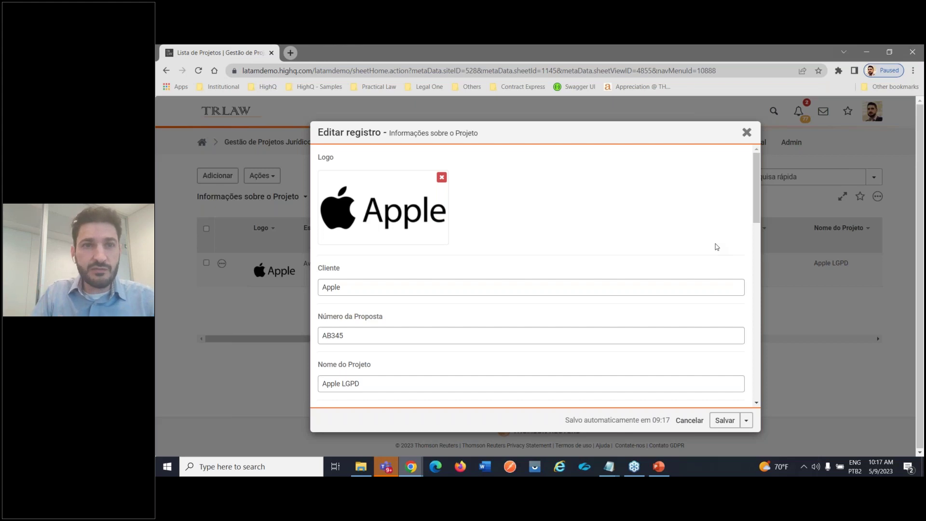
pyautogui.click(745, 136)
pyautogui.click(675, 240)
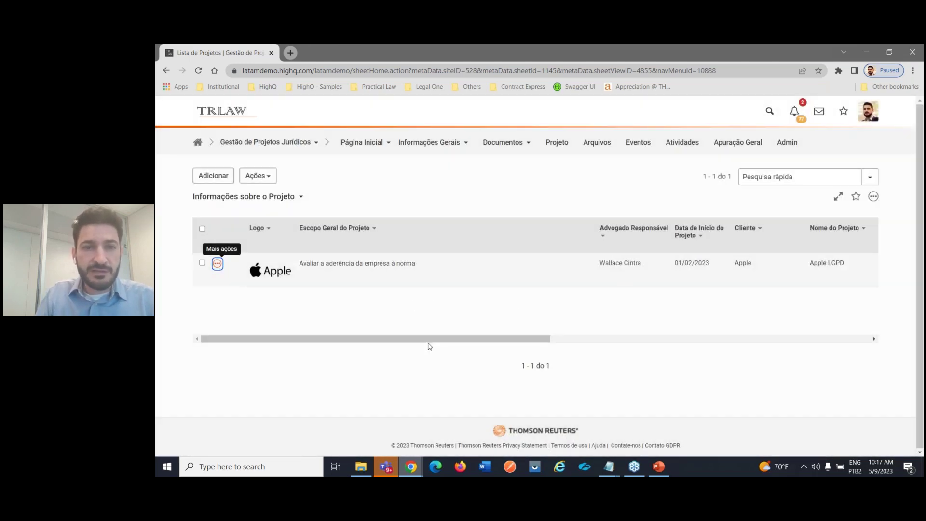
# - Reopen the Apple LGPD record, add a second lawyer under Advogado Responsável, and save the record
pyautogui.moveTo(428, 342); pyautogui.dragTo(761, 339)
pyautogui.moveTo(701, 335); pyautogui.dragTo(747, 349)
pyautogui.moveTo(627, 339); pyautogui.dragTo(311, 339)
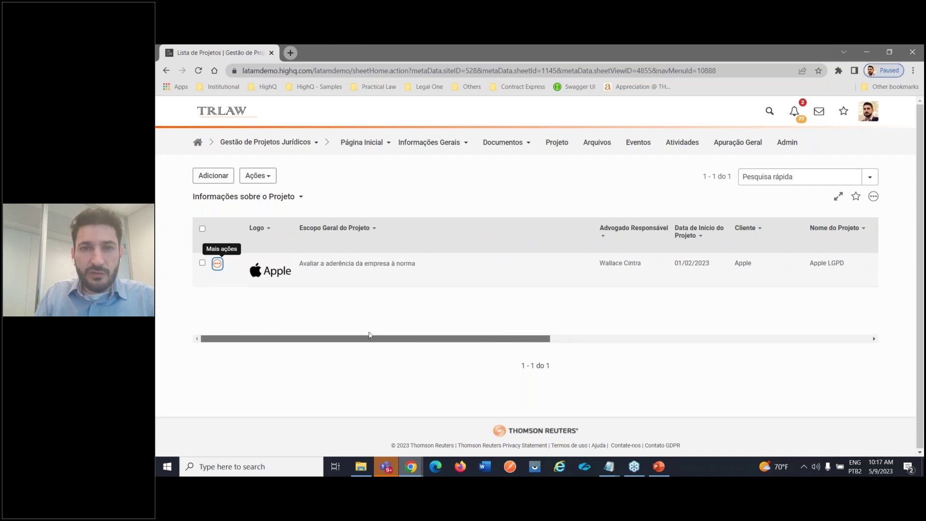
pyautogui.click(217, 264)
pyautogui.click(227, 307)
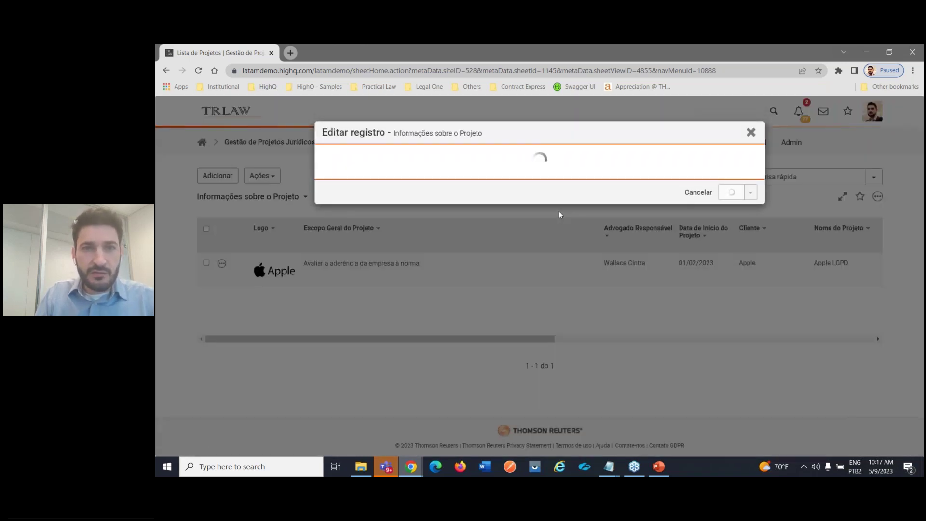
pyautogui.moveTo(757, 179); pyautogui.dragTo(756, 268)
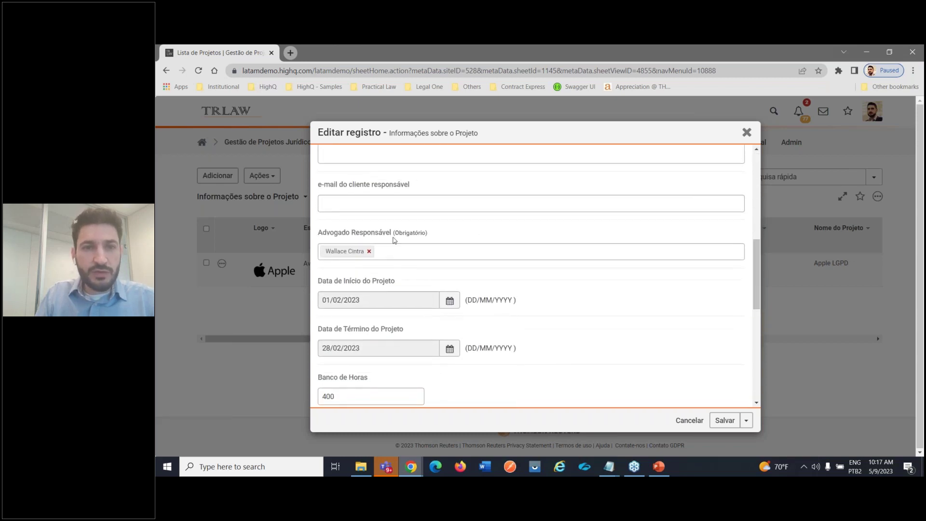
pyautogui.click(396, 251)
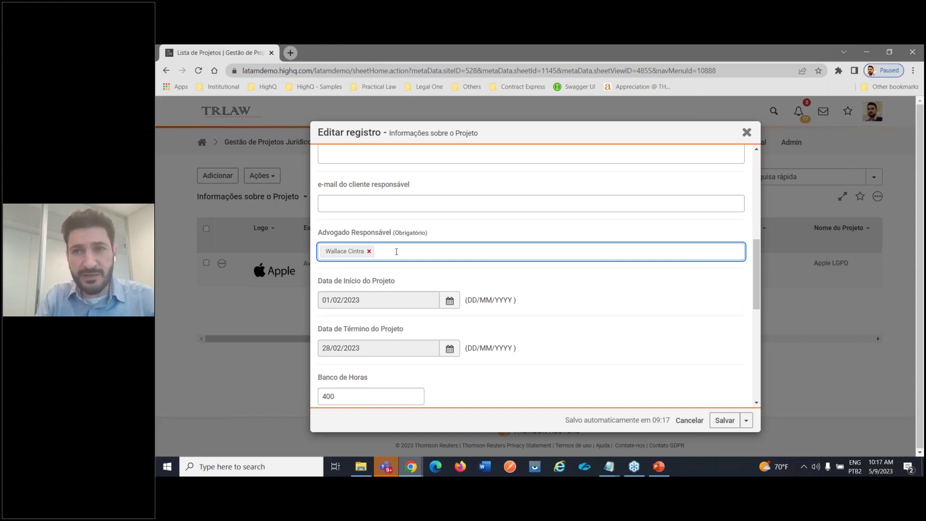
pyautogui.write('dieg')
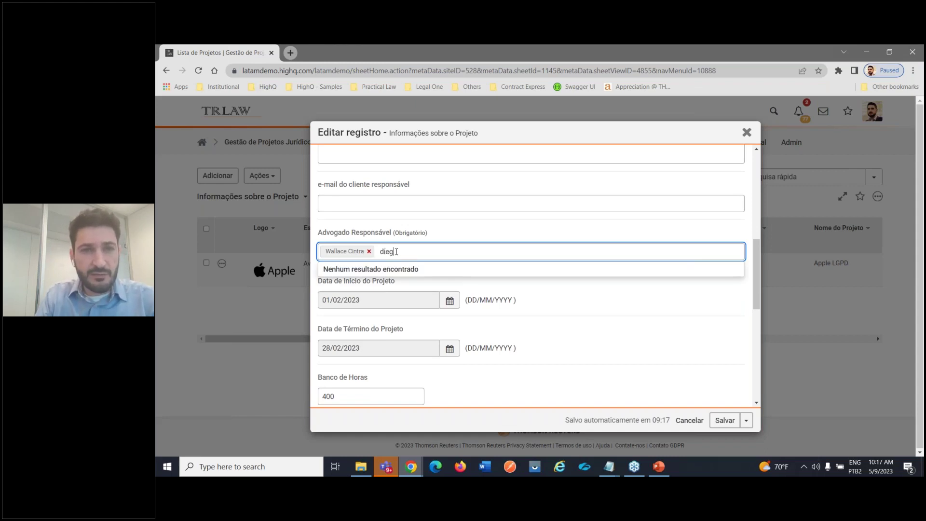
pyautogui.write('o')
pyautogui.click(381, 299)
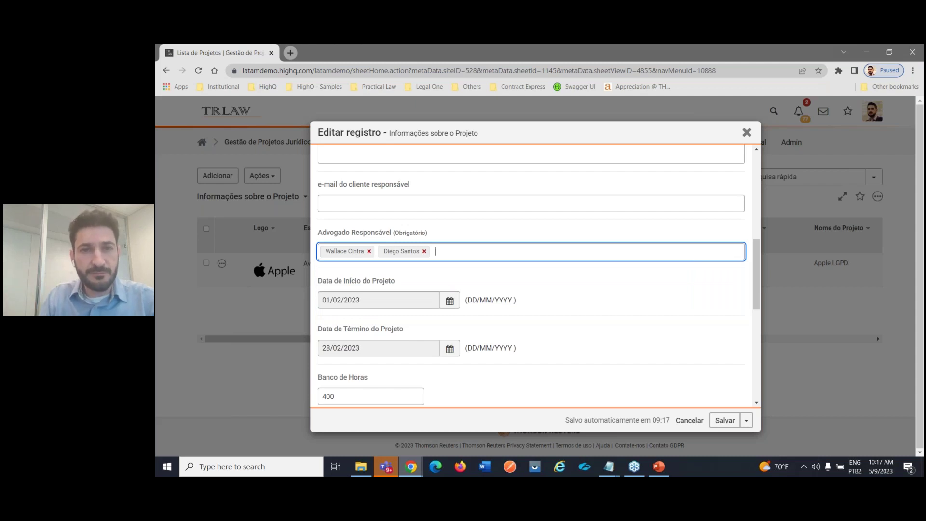
pyautogui.press('Left')
pyautogui.press('Right')
pyautogui.press('Left')
pyautogui.press('Left')
pyautogui.press('Right')
pyautogui.press('Left')
pyautogui.press('Right')
pyautogui.press('Right')
pyautogui.click(726, 423)
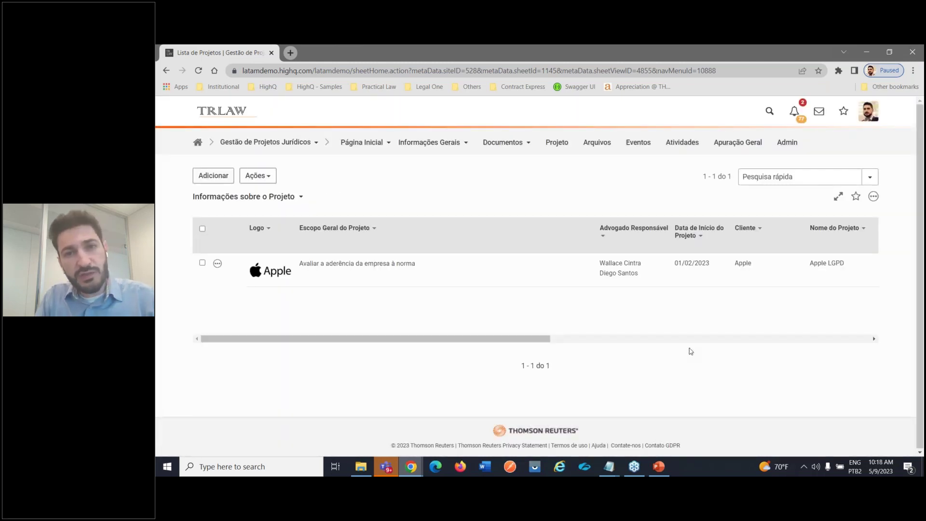
# - Open the site's Projeto task page and clear the chat notification covering it
pyautogui.click(617, 274)
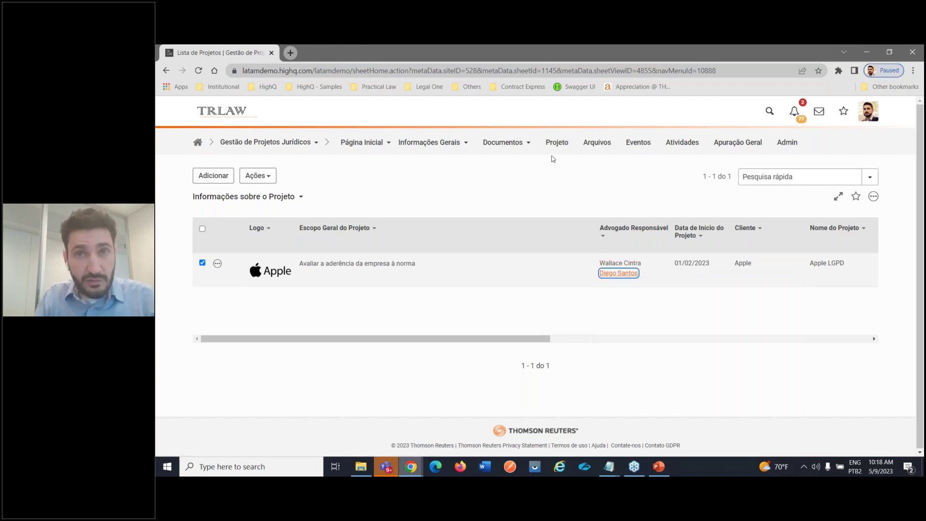
pyautogui.click(556, 142)
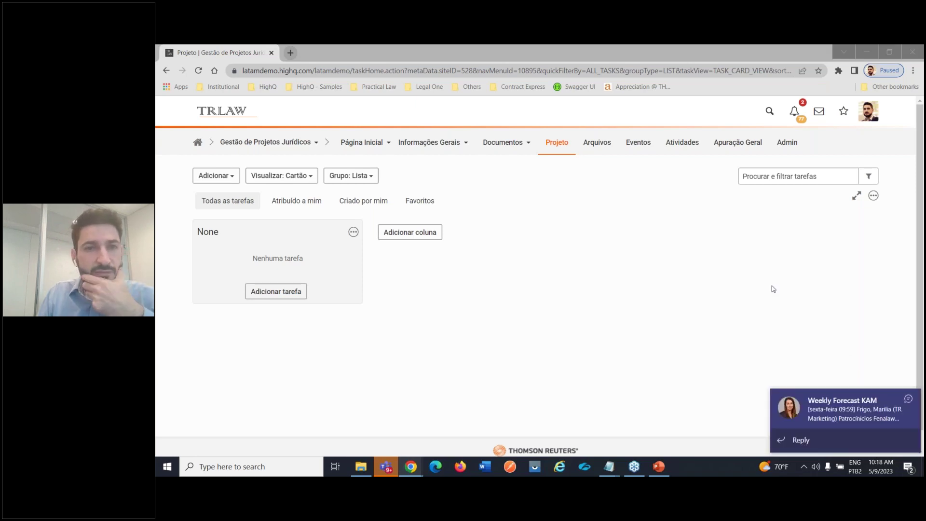
pyautogui.click(909, 399)
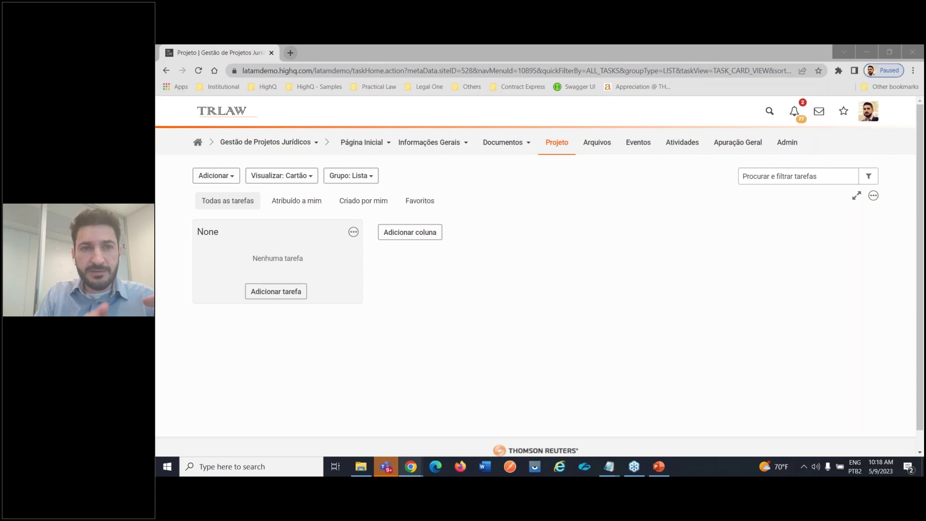
# - Add the tasks of the LGPD Completa template to the Projeto page, dismissing the chat notifications that cover it
pyautogui.click(285, 292)
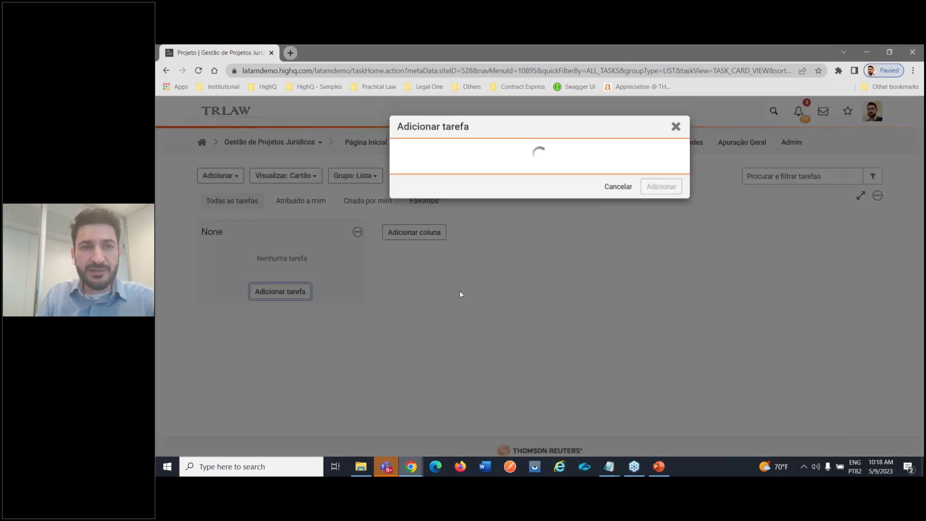
pyautogui.click(671, 133)
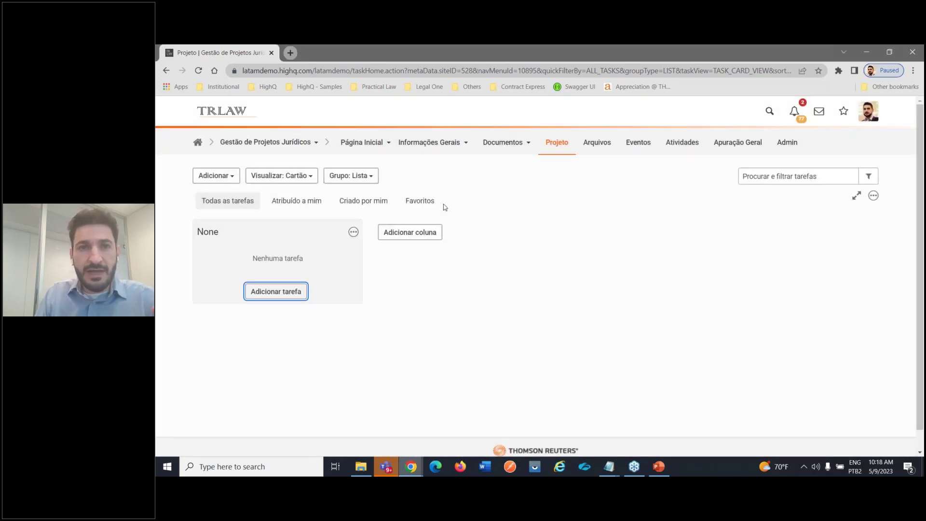
pyautogui.click(222, 180)
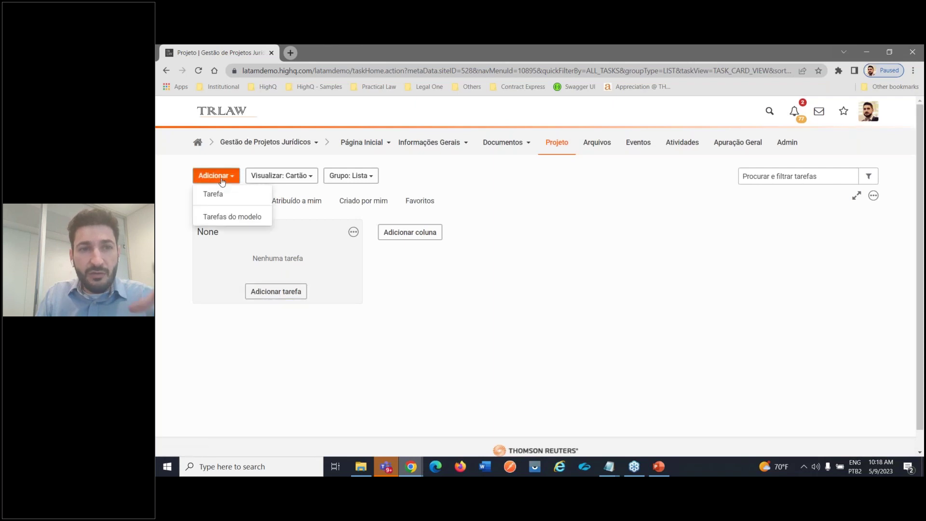
pyautogui.click(239, 220)
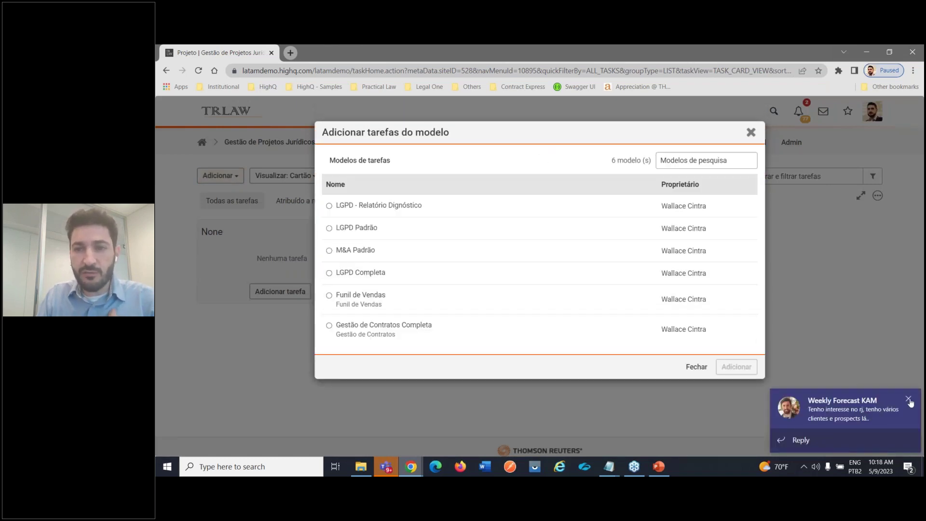
pyautogui.click(908, 399)
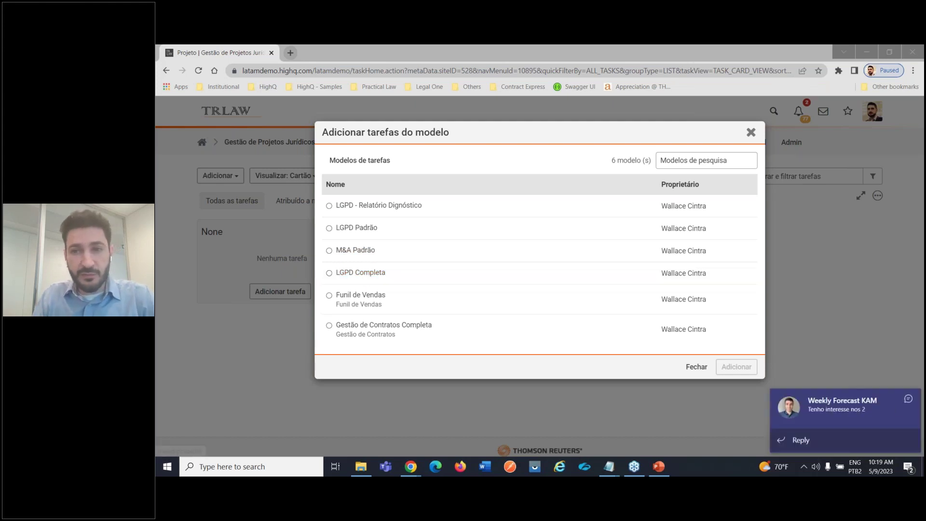
pyautogui.click(908, 400)
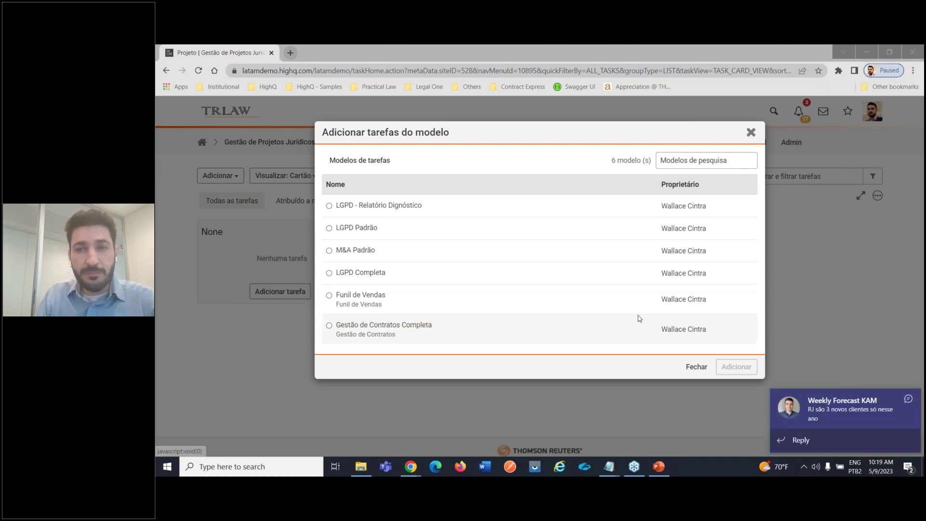
pyautogui.click(909, 399)
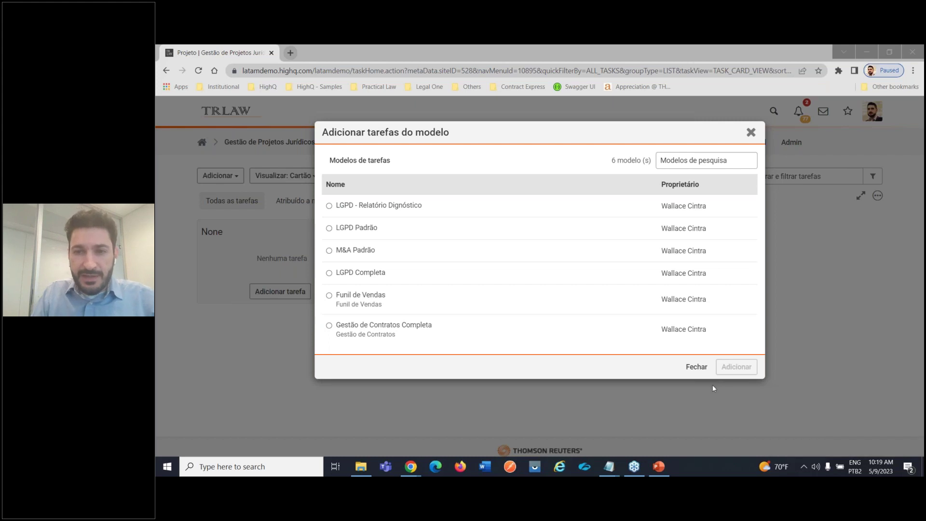
pyautogui.click(328, 273)
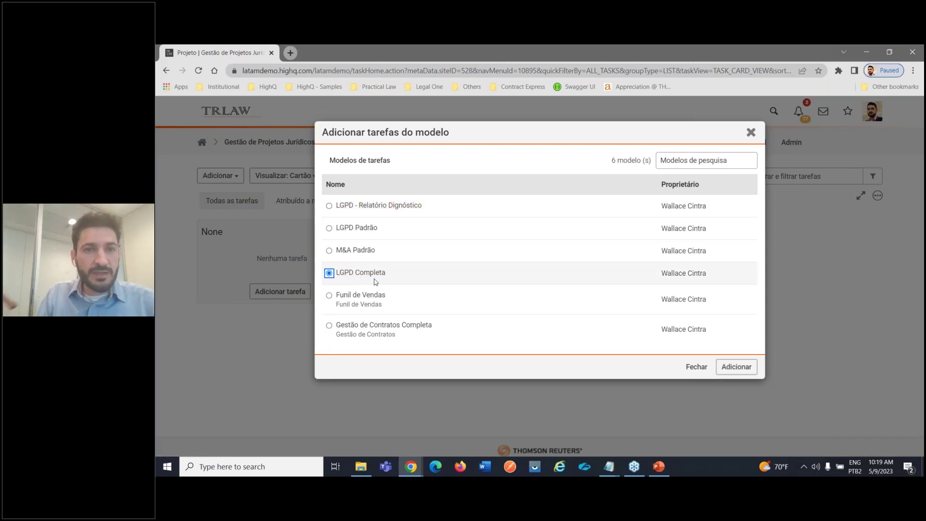
pyautogui.click(734, 369)
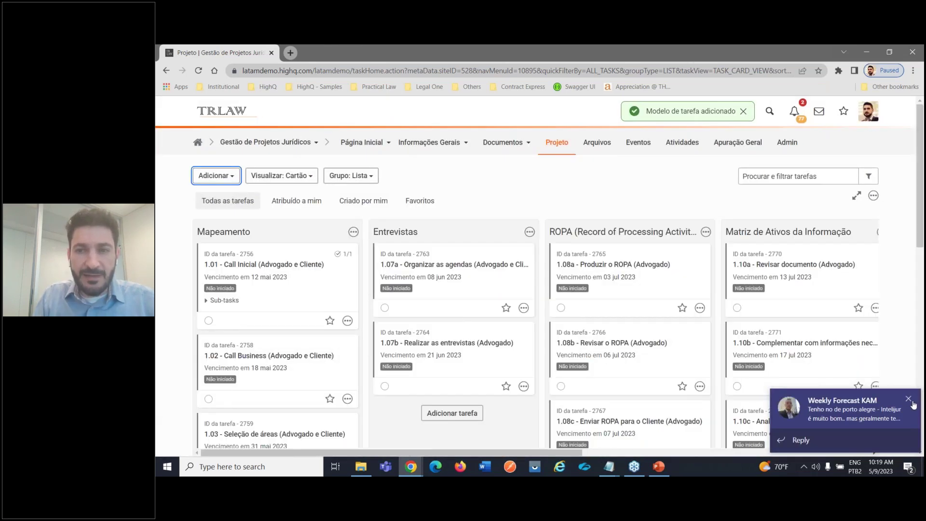
pyautogui.click(908, 399)
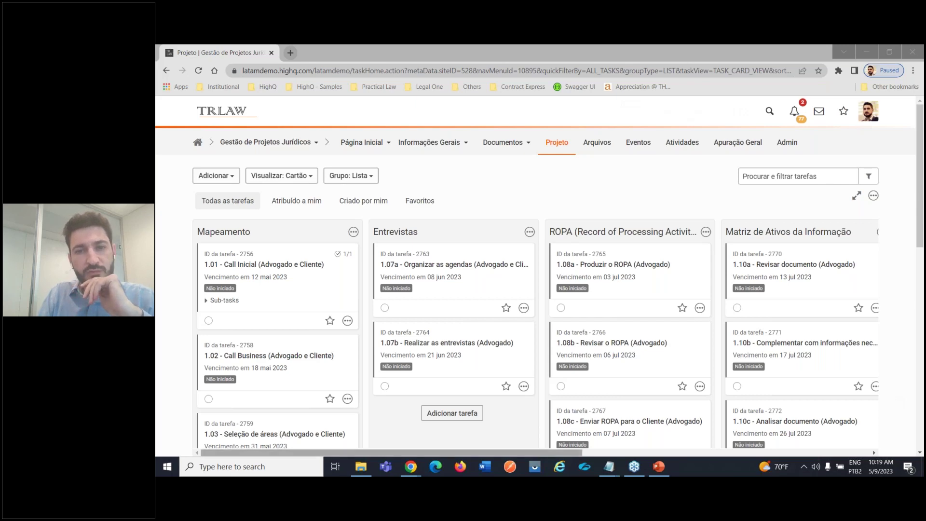
# - Look across the task board's columns, examine the schedule in the Linha do tempo view, and return to the Cartão view
pyautogui.moveTo(538, 453); pyautogui.dragTo(732, 468)
pyautogui.moveTo(672, 475); pyautogui.dragTo(488, 467)
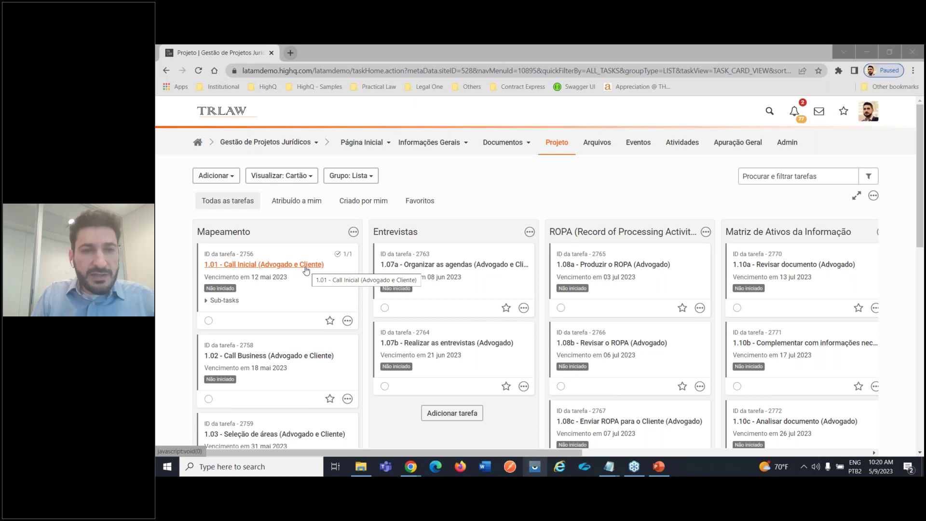
pyautogui.click(281, 176)
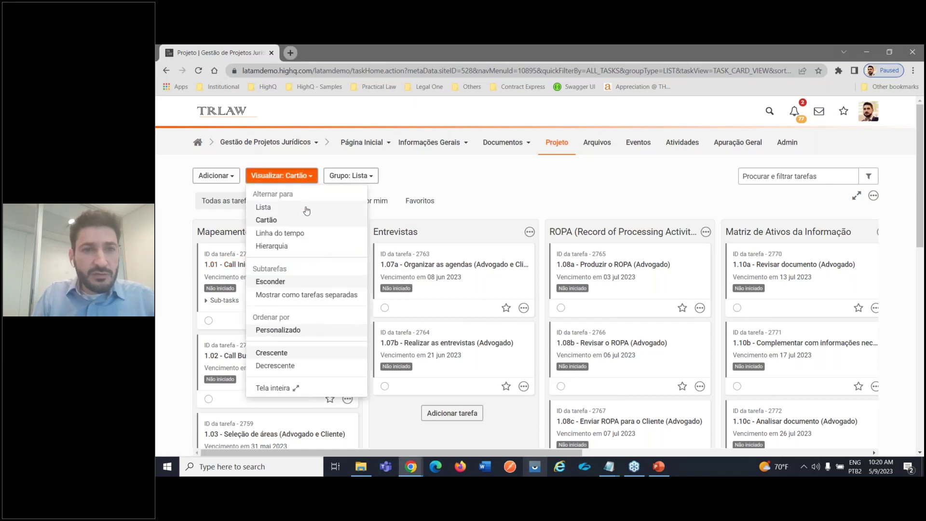
pyautogui.click(301, 235)
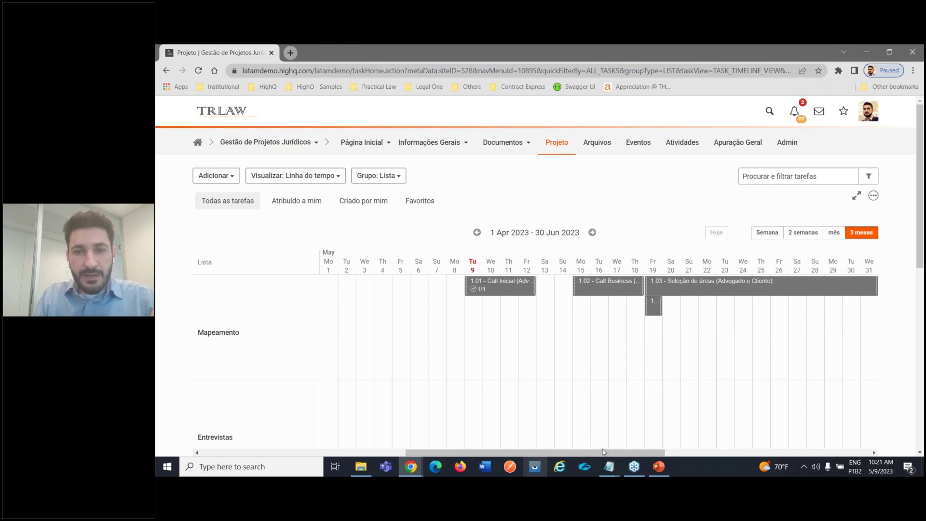
pyautogui.moveTo(620, 453); pyautogui.dragTo(510, 430)
pyautogui.click(330, 175)
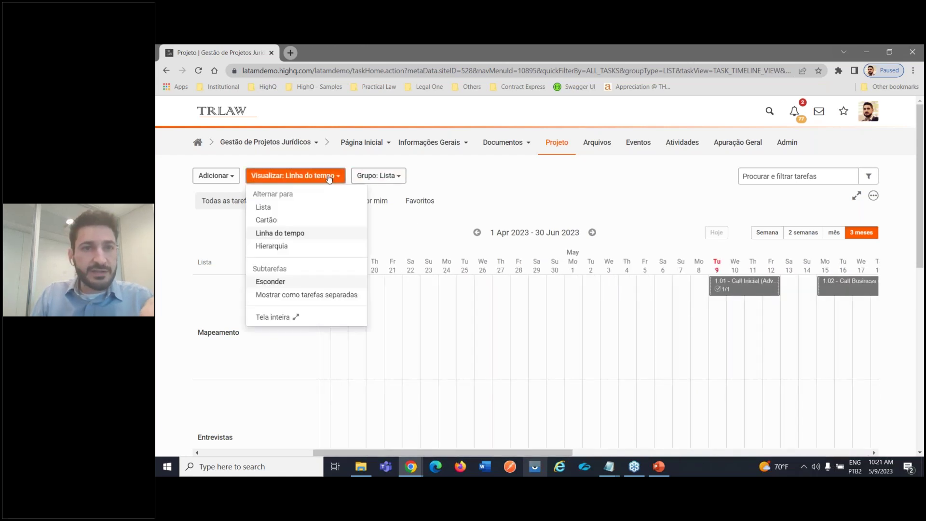
pyautogui.click(326, 222)
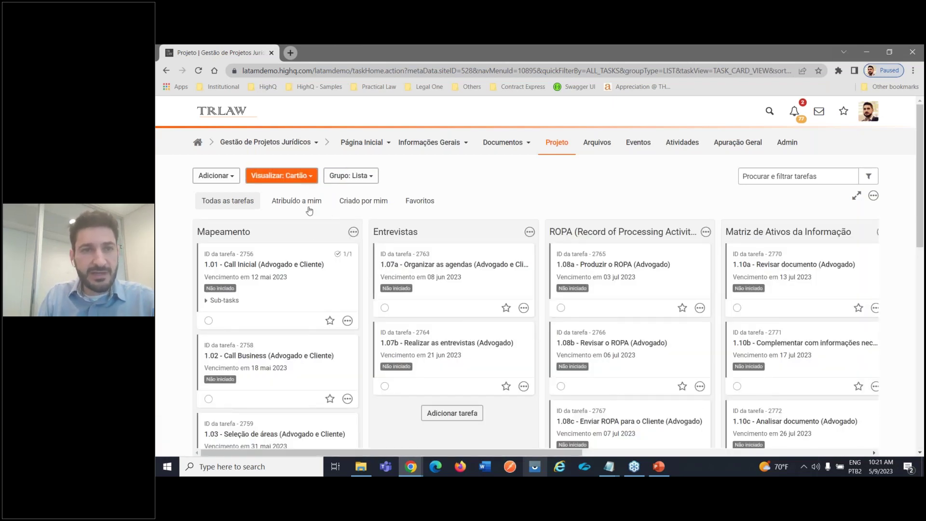
pyautogui.moveTo(333, 269)
pyautogui.mouseDown()
pyautogui.moveTo(506, 309)
pyautogui.moveTo(331, 260)
pyautogui.mouseUp()
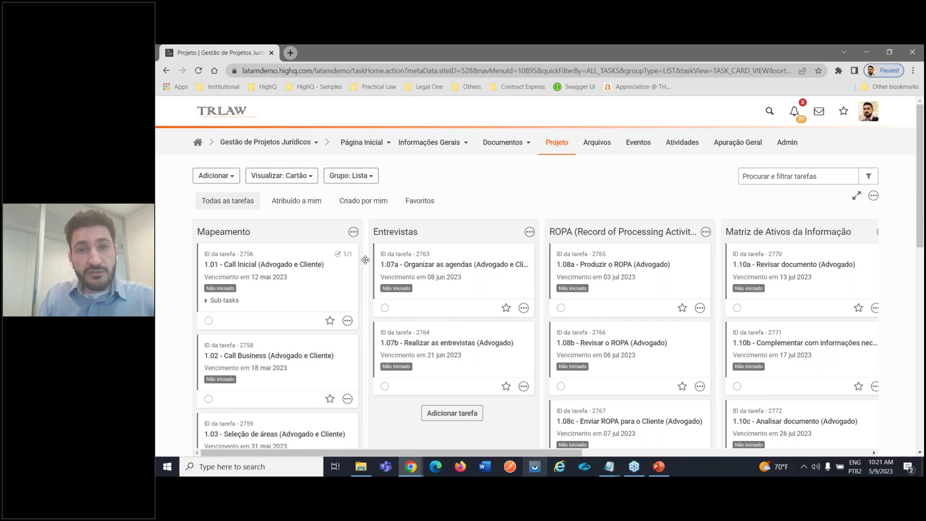
# - View the project tasks as a Lista and switch back to the Cartão view
pyautogui.click(282, 175)
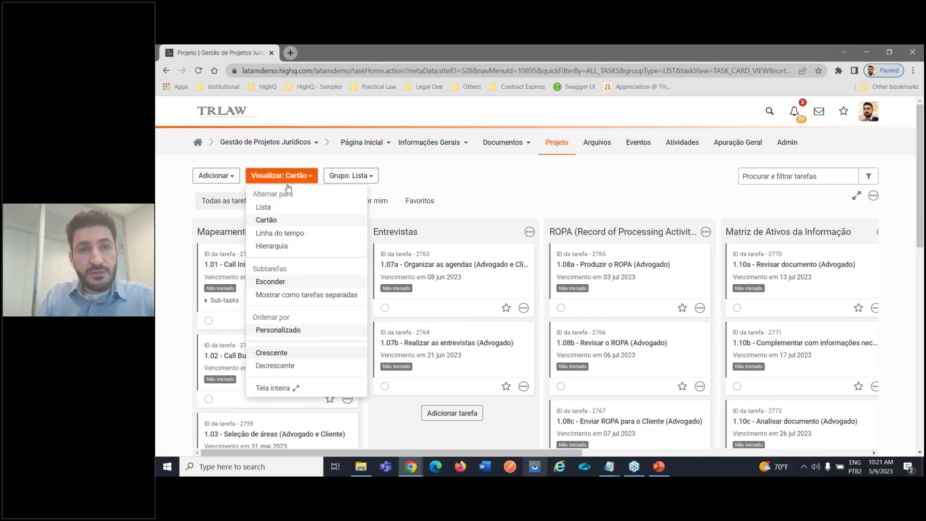
pyautogui.click(284, 213)
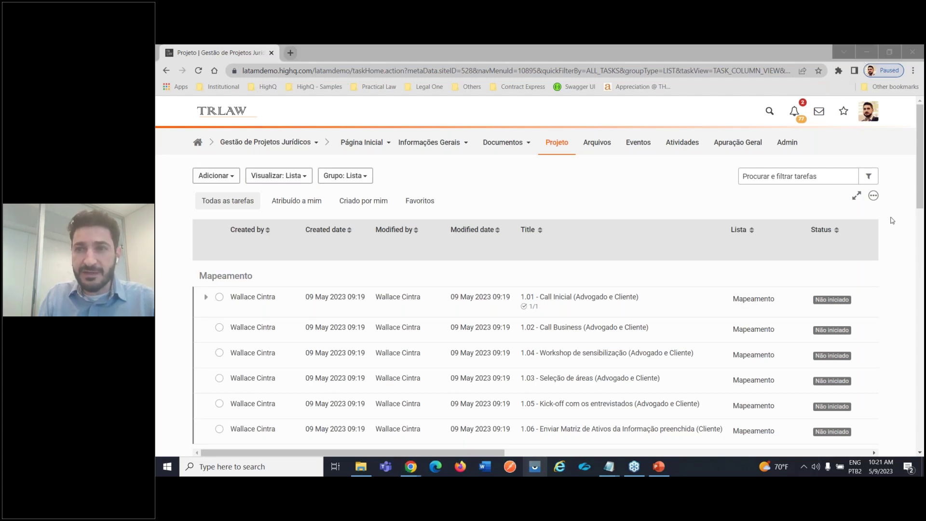
pyautogui.moveTo(922, 178)
pyautogui.mouseDown()
pyautogui.moveTo(921, 373)
pyautogui.moveTo(922, 169)
pyautogui.mouseUp()
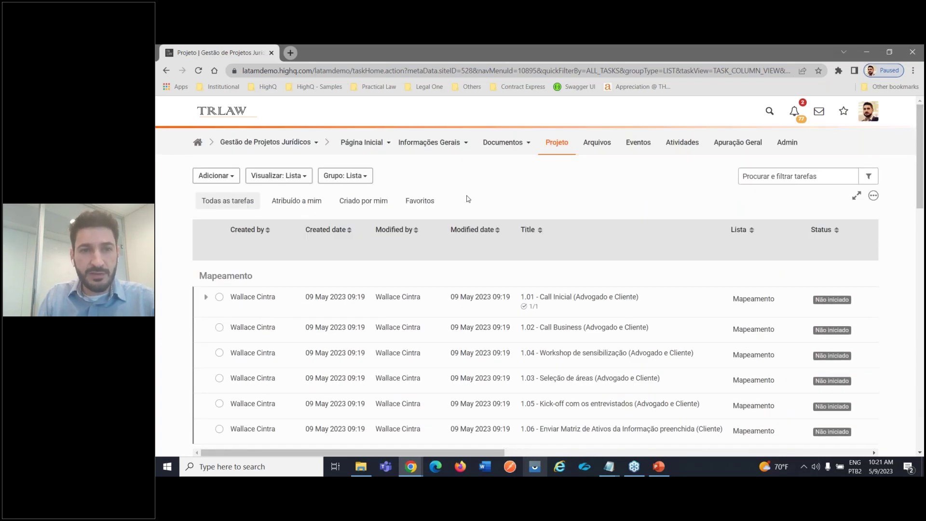
pyautogui.click(278, 176)
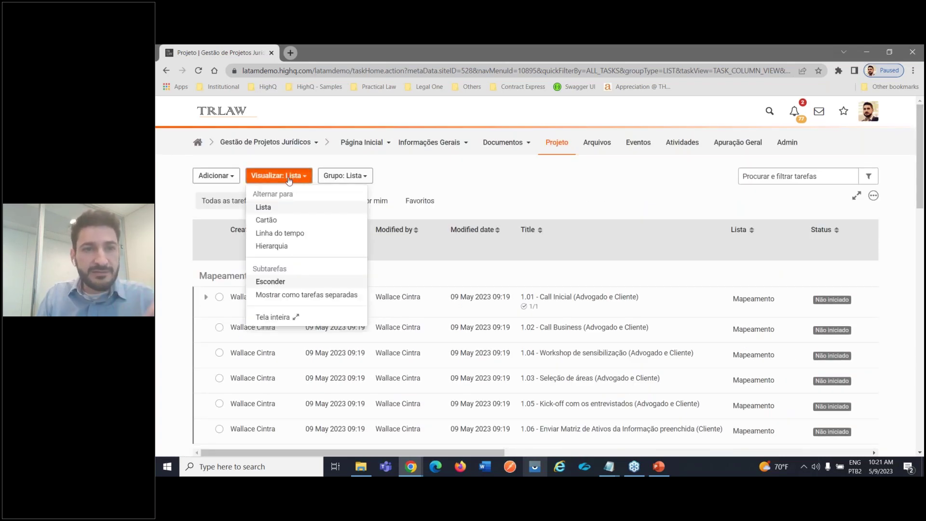
pyautogui.click(288, 221)
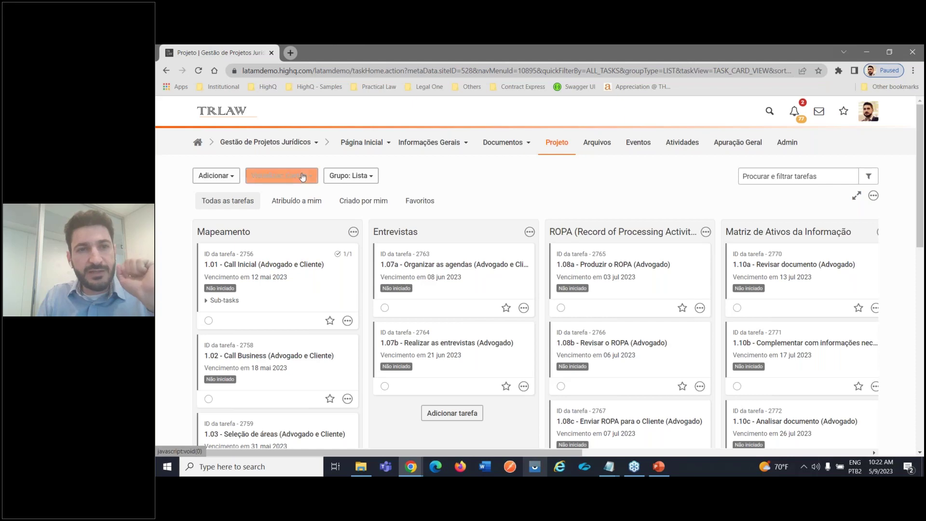
# - Examine the duration of task 1.01 in the Linha do tempo view and reopen the Projeto page in card view
pyautogui.click(282, 175)
pyautogui.click(298, 233)
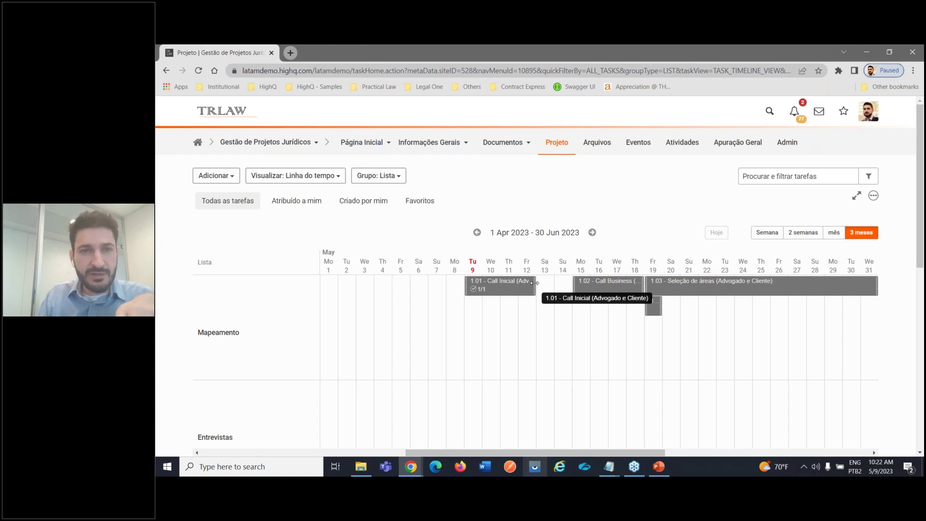
pyautogui.click(556, 147)
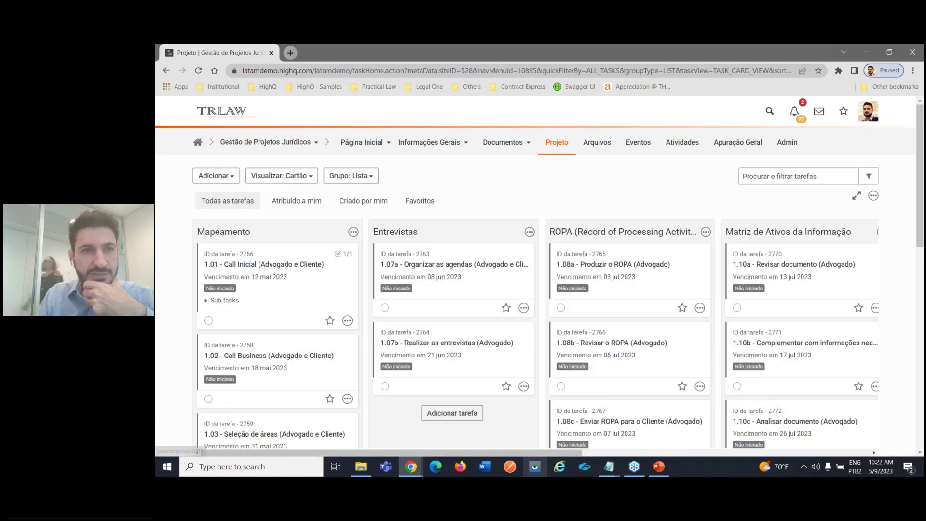
# - Open task 1.01 - Call Inicial (Advogado e Cliente) and select a site user as its owner under Titular (s)
pyautogui.click(263, 264)
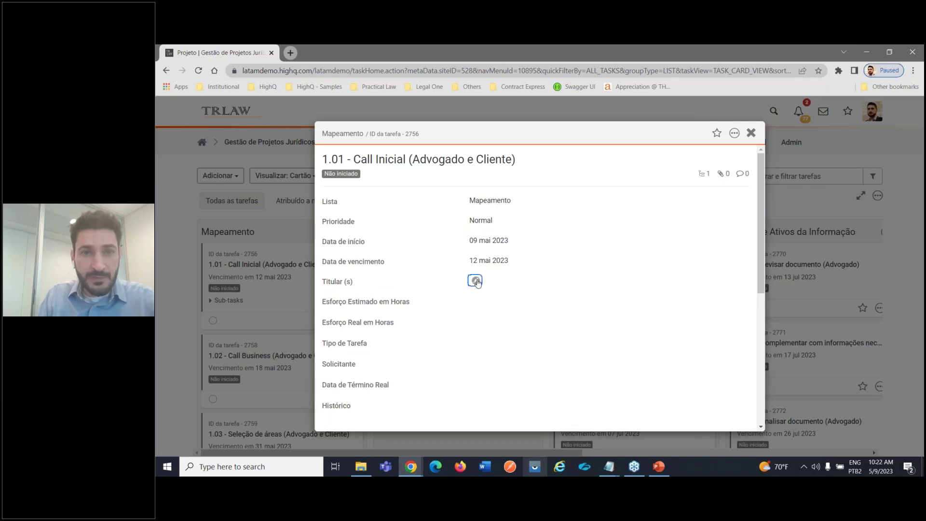
pyautogui.click(475, 281)
pyautogui.write('wall')
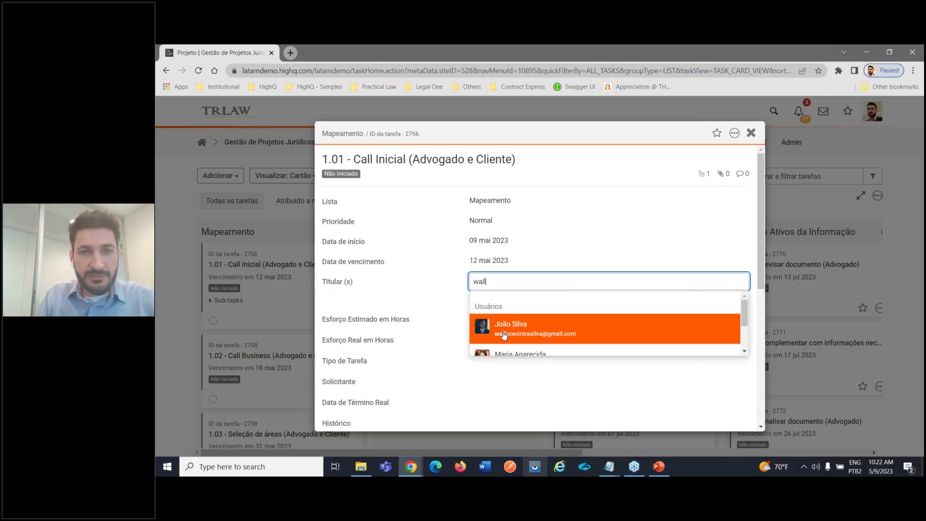
pyautogui.scroll(-2, 564, 326)
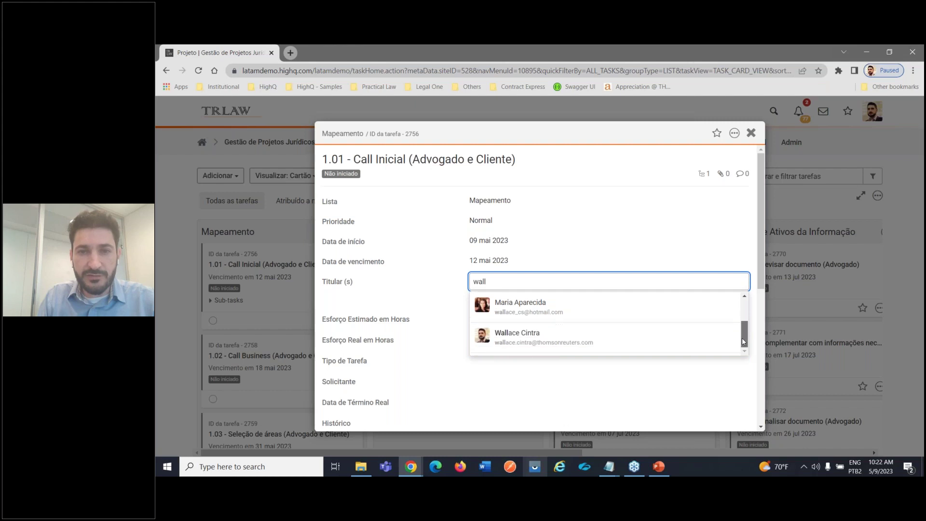
pyautogui.click(555, 335)
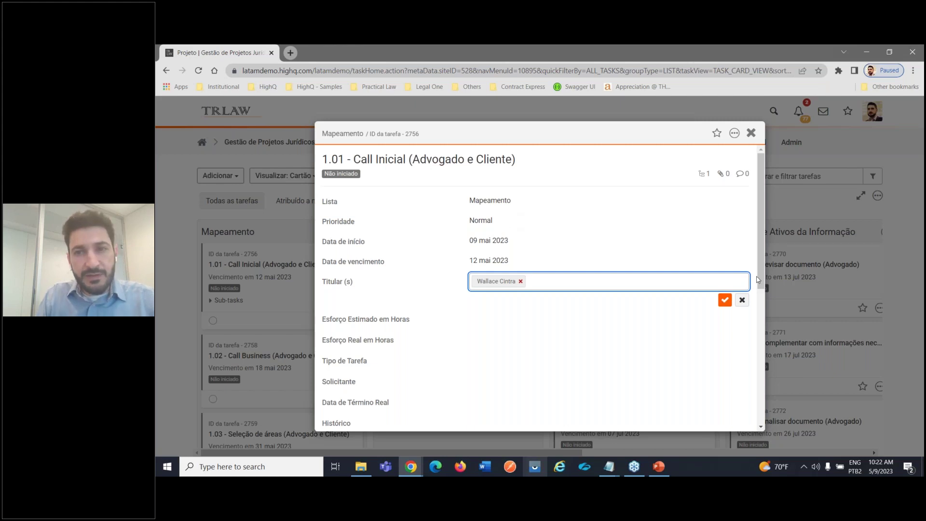
# - Write in the task's Histórico: "Cliente saiu em férias, e a disponibilidade para a conferência é apenas na próxima quarta-feira."
pyautogui.moveTo(757, 279); pyautogui.dragTo(765, 307)
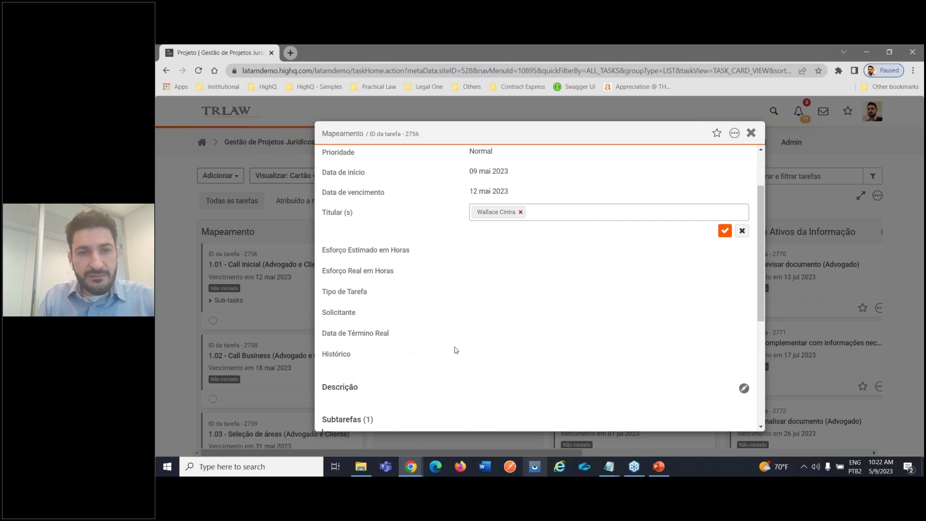
pyautogui.moveTo(542, 355)
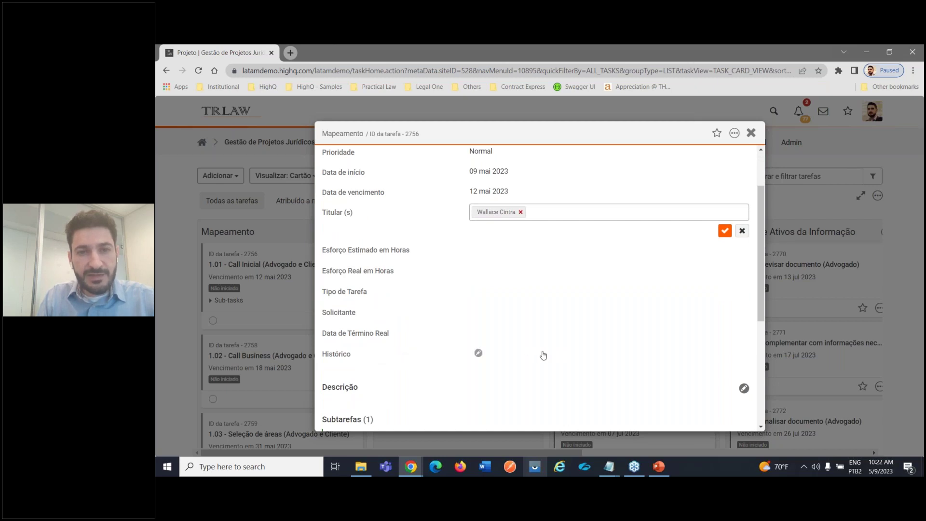
pyautogui.click(479, 353)
pyautogui.write('CLient')
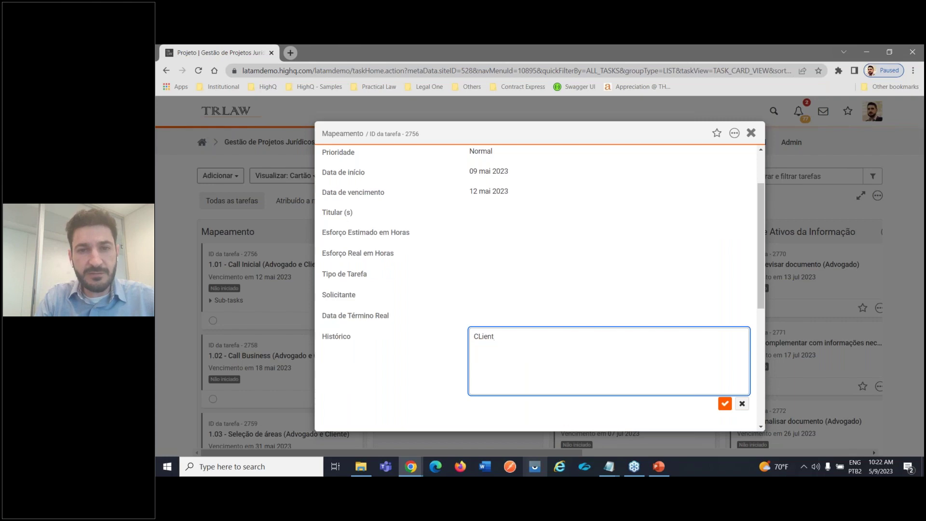
pyautogui.write('nte si')
pyautogui.write('iu em férias, e s')
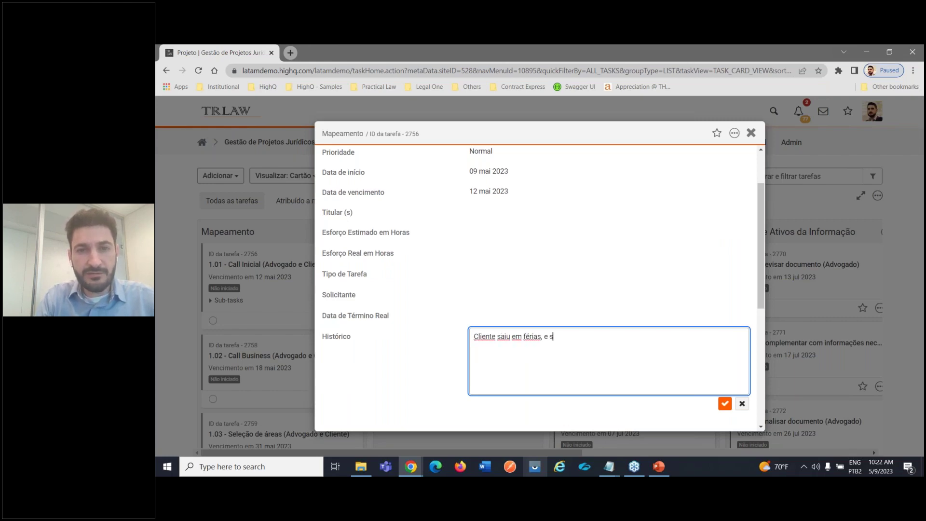
pyautogui.write('ó vamos co')
pyautogui.press('BackSpace')
pyautogui.press('BackSpace')
pyautogui.press('BackSpace')
pyautogui.press('BackSpace')
pyautogui.press('BackSpace')
pyautogui.press('BackSpace')
pyautogui.press('BackSpace')
pyautogui.press('BackSpace')
pyautogui.press('BackSpace')
pyautogui.press('BackSpace')
pyautogui.write('a disponibilidad')
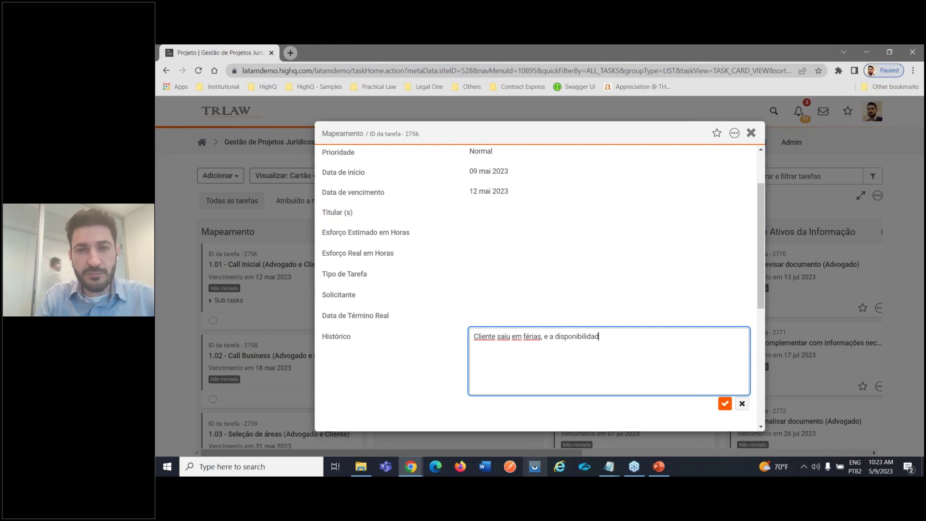
pyautogui.write('e para a conferência é apenas na p')
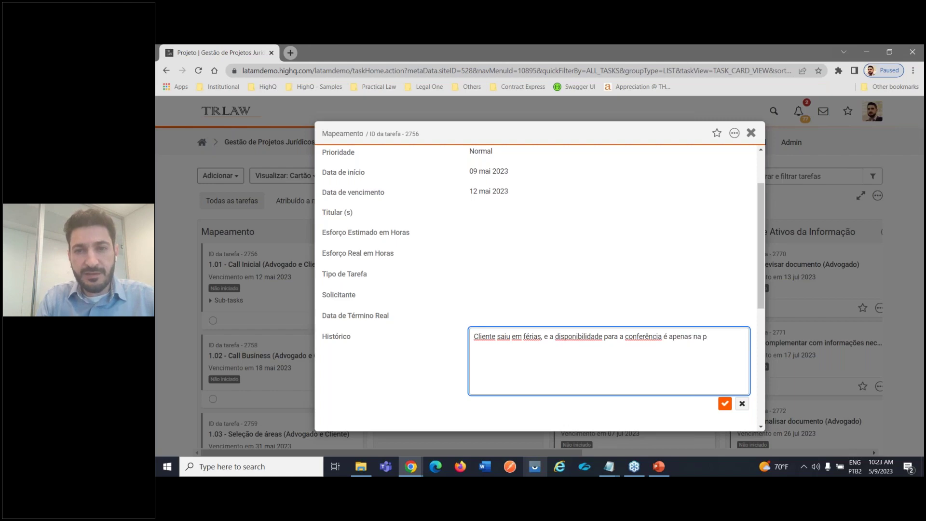
pyautogui.write('róxima quarta-feira.')
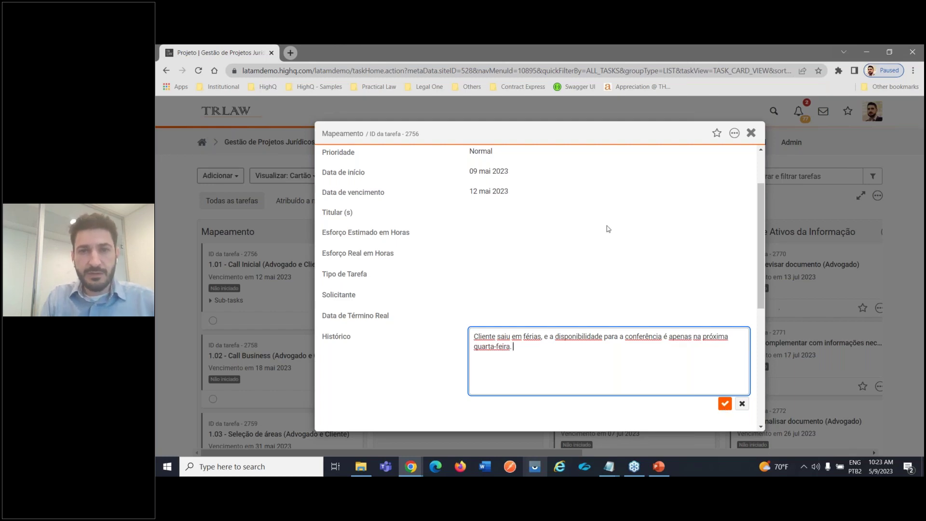
# - Set the Data de vencimento of task 1.01 to 17 May 2023, save it and close the task
pyautogui.click(487, 193)
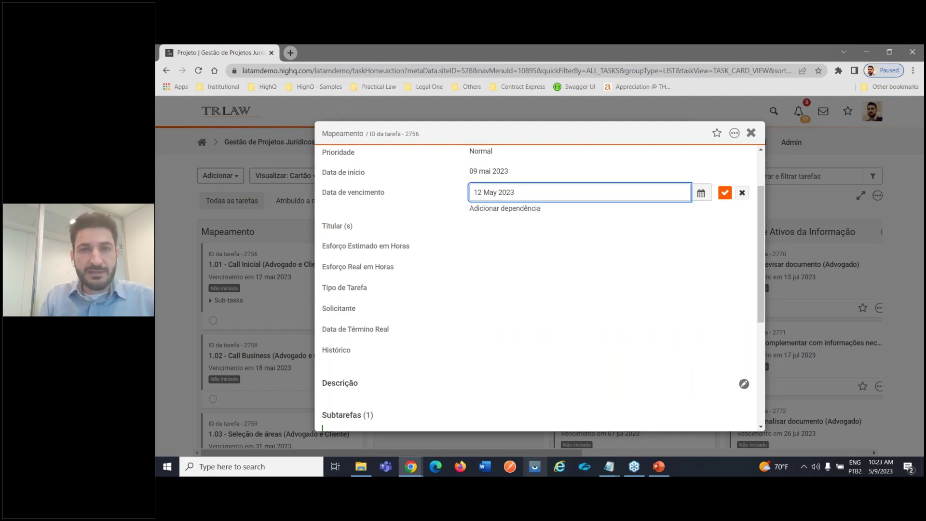
pyautogui.click(698, 196)
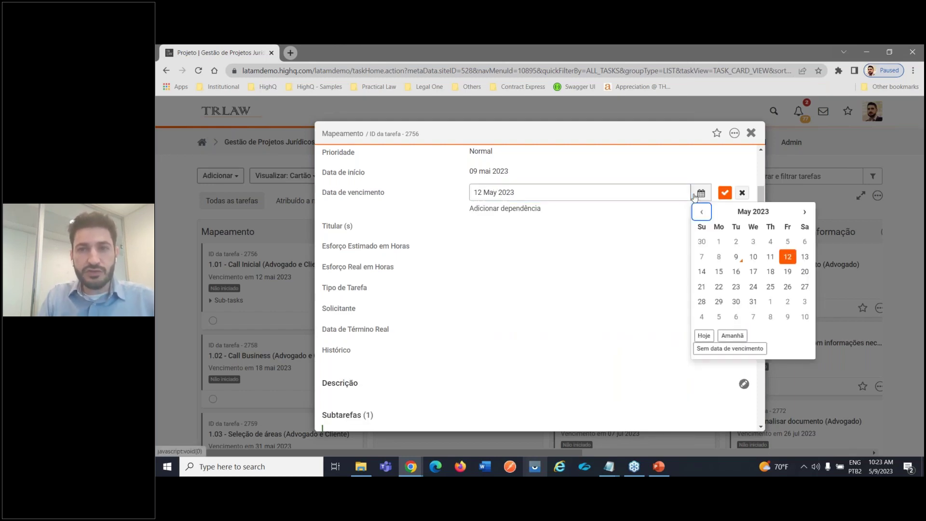
pyautogui.click(751, 273)
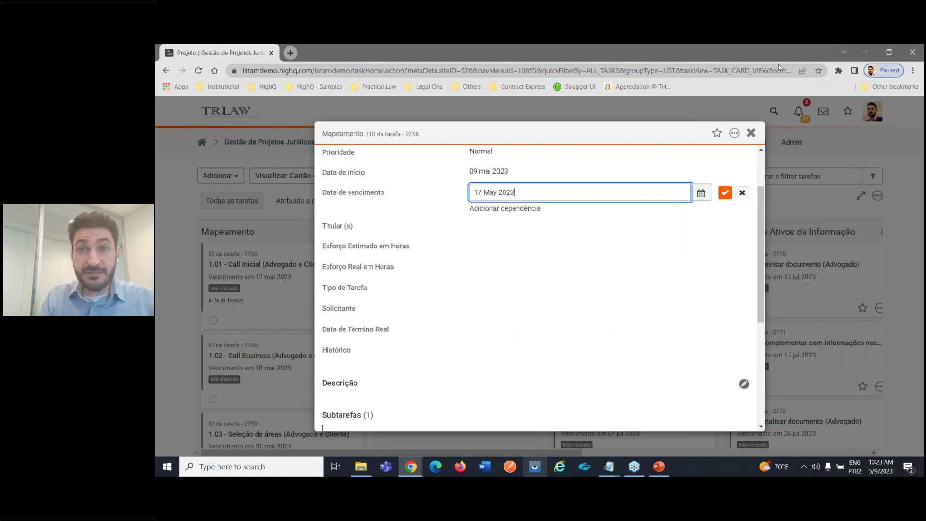
pyautogui.click(723, 194)
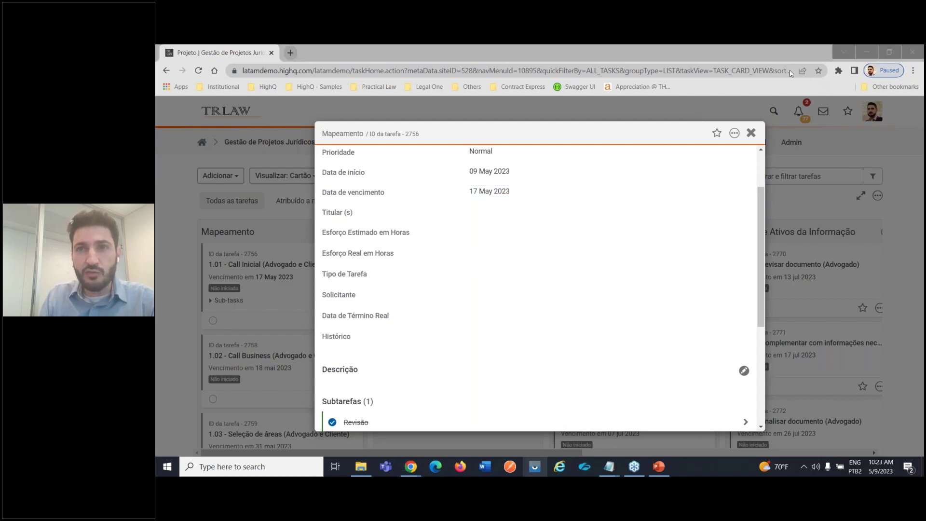
pyautogui.click(829, 58)
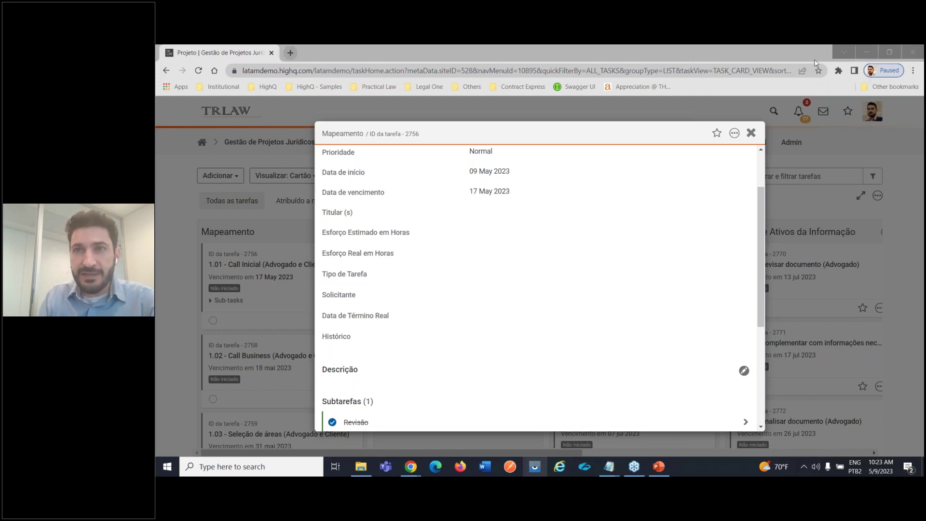
pyautogui.click(904, 319)
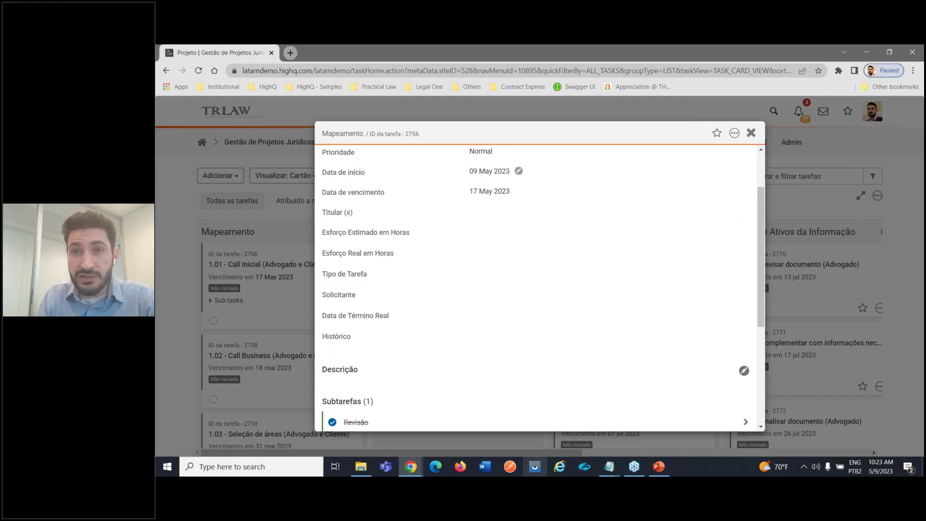
pyautogui.click(750, 133)
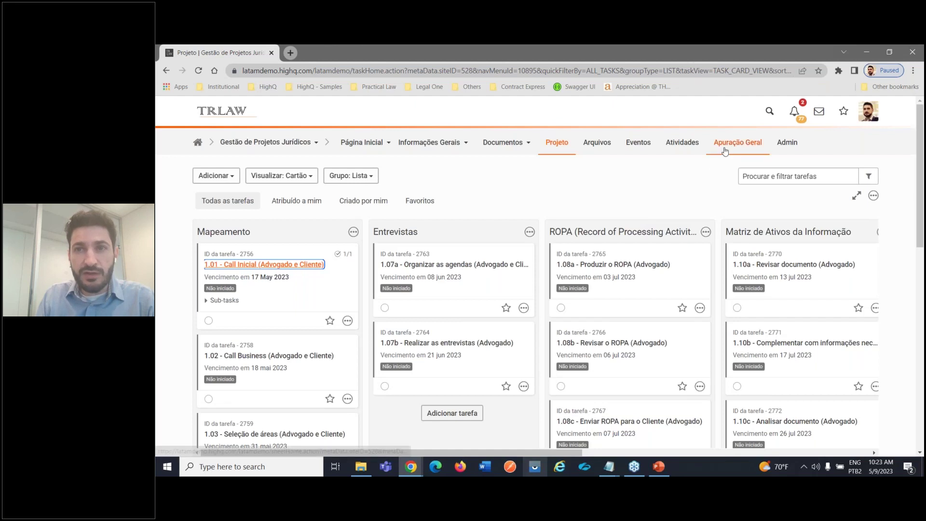
# - Check the Data de Término recorded for task 1.01 in Apuração Geral, dismiss the chat notifications and return to the Projeto page
pyautogui.click(725, 151)
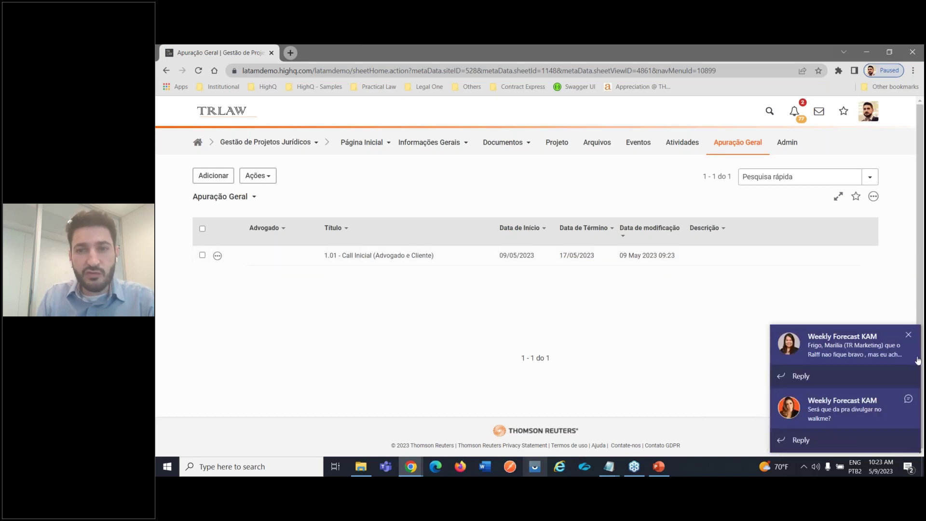
pyautogui.click(909, 335)
pyautogui.click(907, 399)
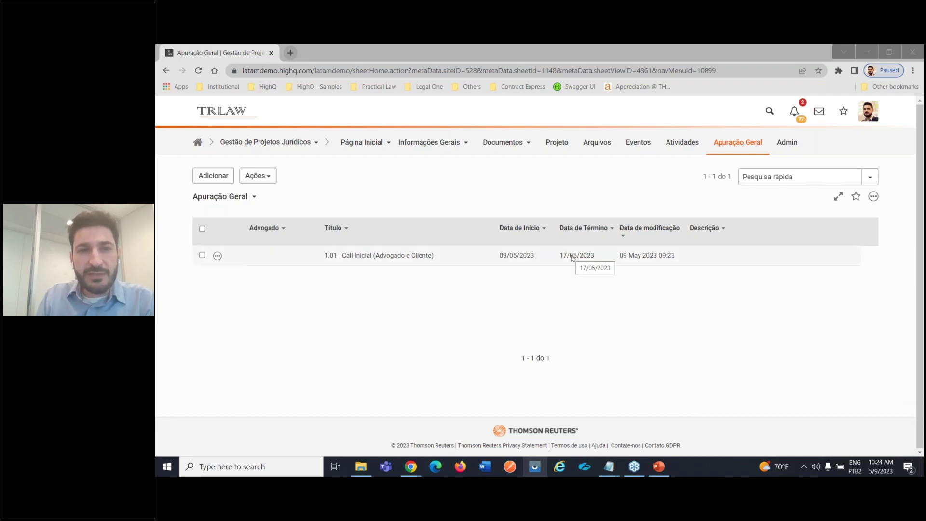
pyautogui.click(561, 152)
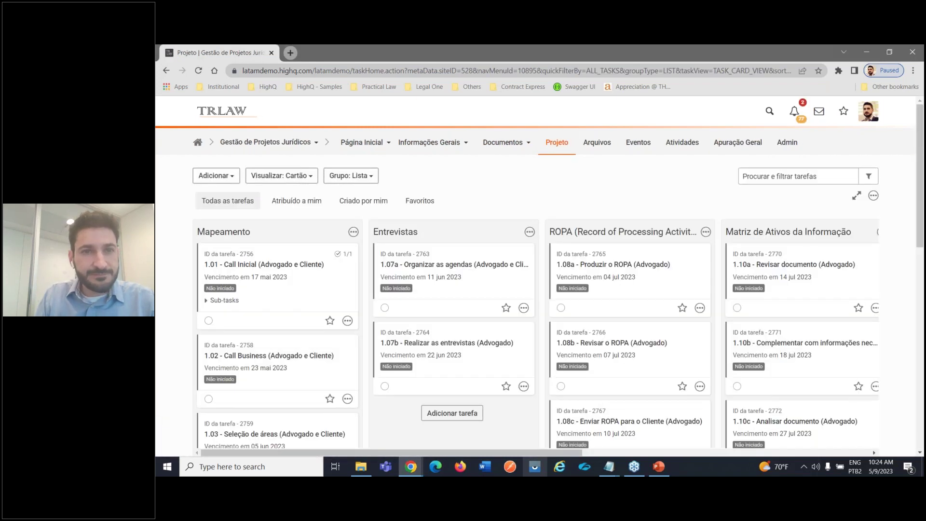
# - Reopen task 1.01 - Call Inicial (Advogado e Cliente) and assign a site user as its owner under Titular (s)
pyautogui.click(296, 265)
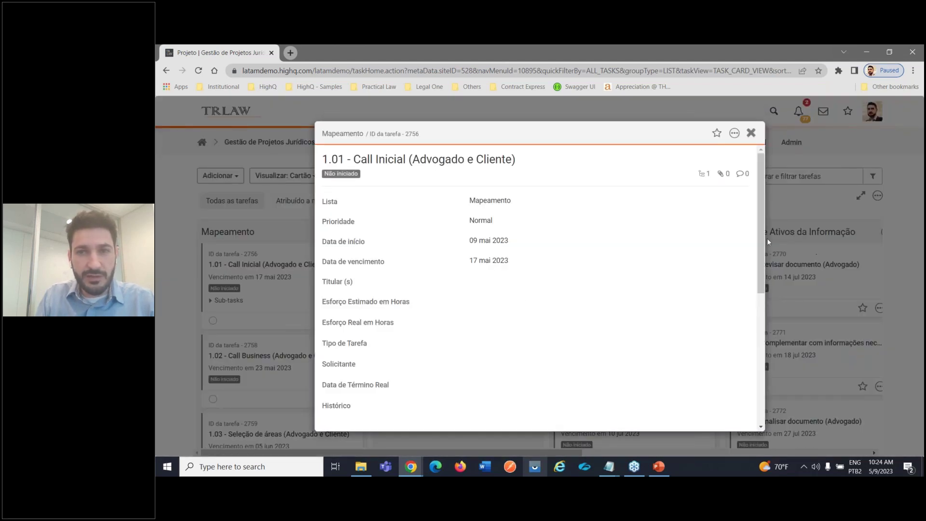
pyautogui.scroll(-1, 761, 252)
pyautogui.click(476, 246)
pyautogui.write('wall')
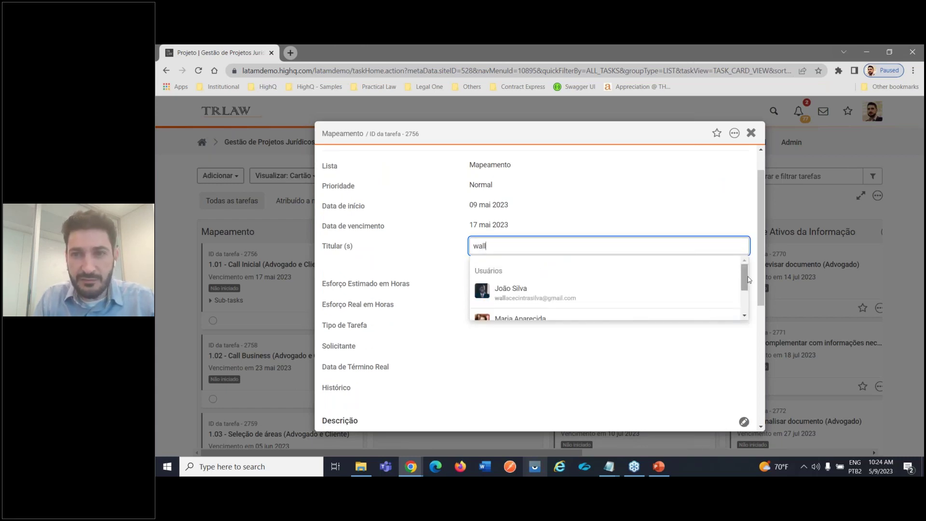
pyautogui.scroll(-1, 573, 309)
pyautogui.click(572, 303)
pyautogui.click(724, 265)
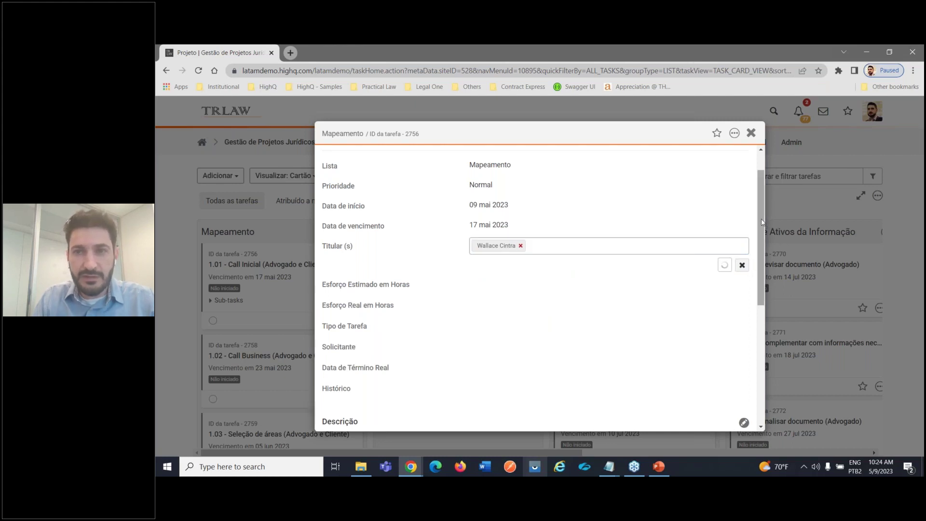
# - Write and save in the task's Histórico: "Cliente saiu em férias, e a disponibilidade é na próxima quinta-feira."
pyautogui.scroll(-2, 759, 260)
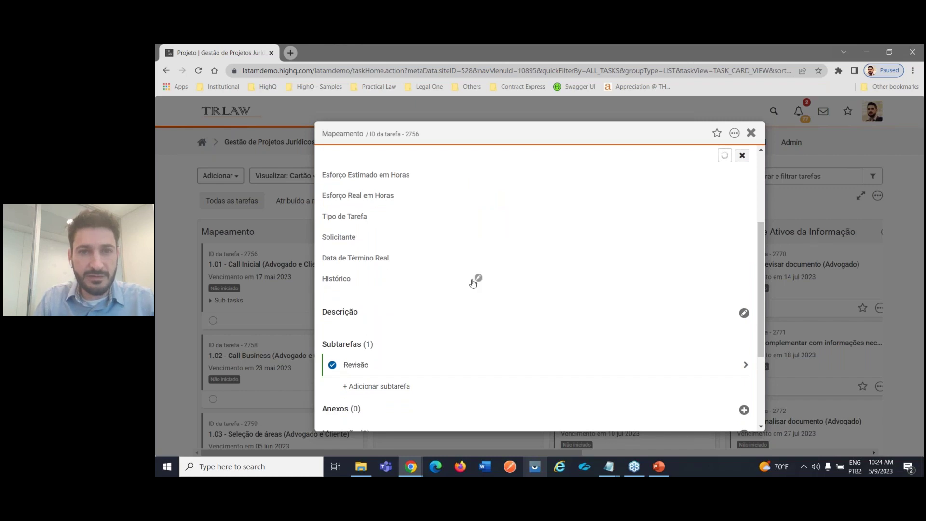
pyautogui.click(476, 279)
pyautogui.write('Cl')
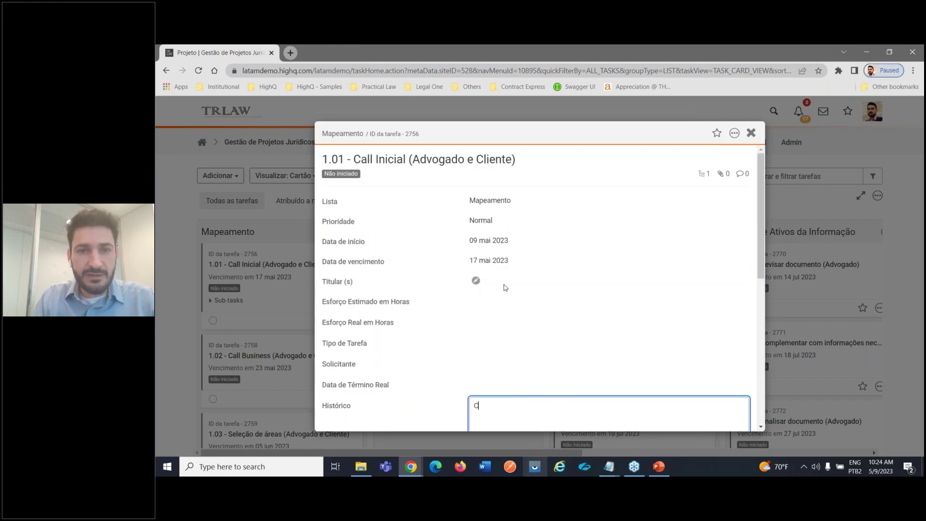
pyautogui.click(517, 162)
pyautogui.write('i')
pyautogui.press('BackSpace')
pyautogui.press('BackSpace')
pyautogui.write('liente saiu em')
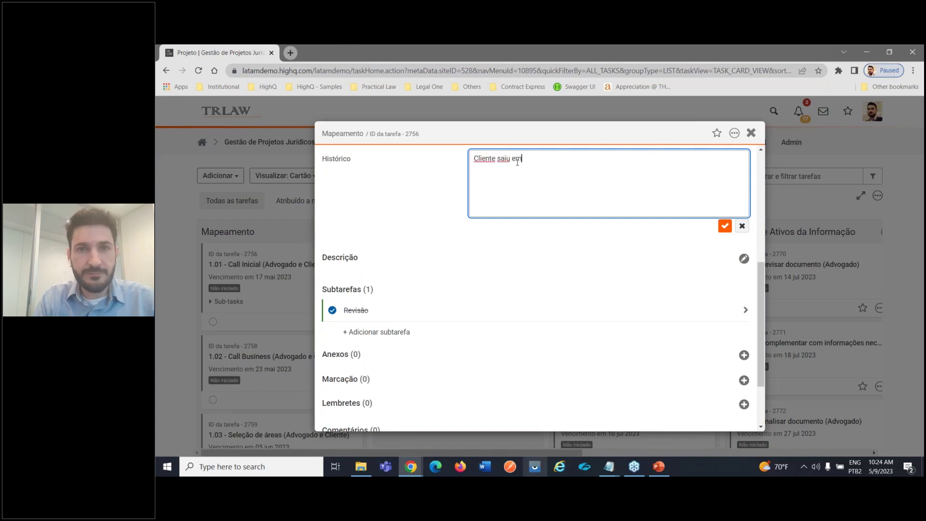
pyautogui.write(' férias, e a dispn')
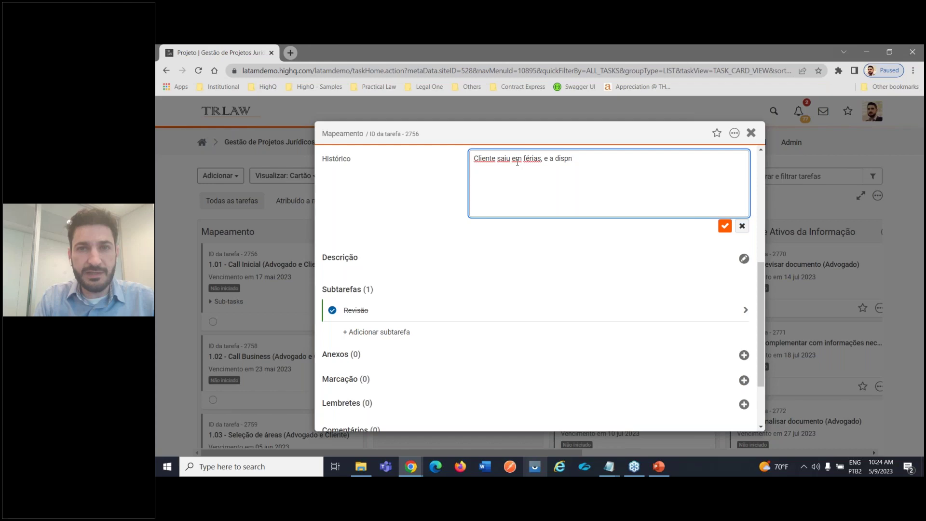
pyautogui.write('nibilidade é na ´f')
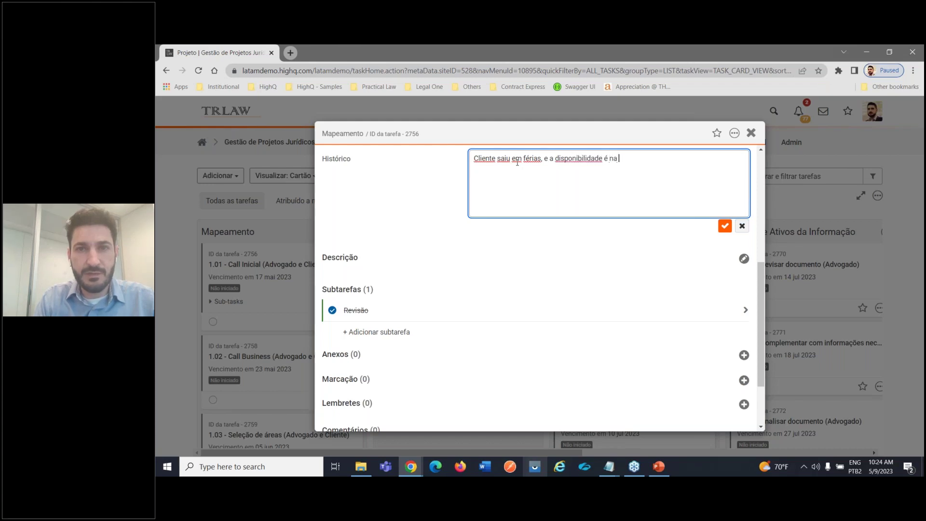
pyautogui.press('BackSpace')
pyautogui.press('BackSpace')
pyautogui.write('próxim')
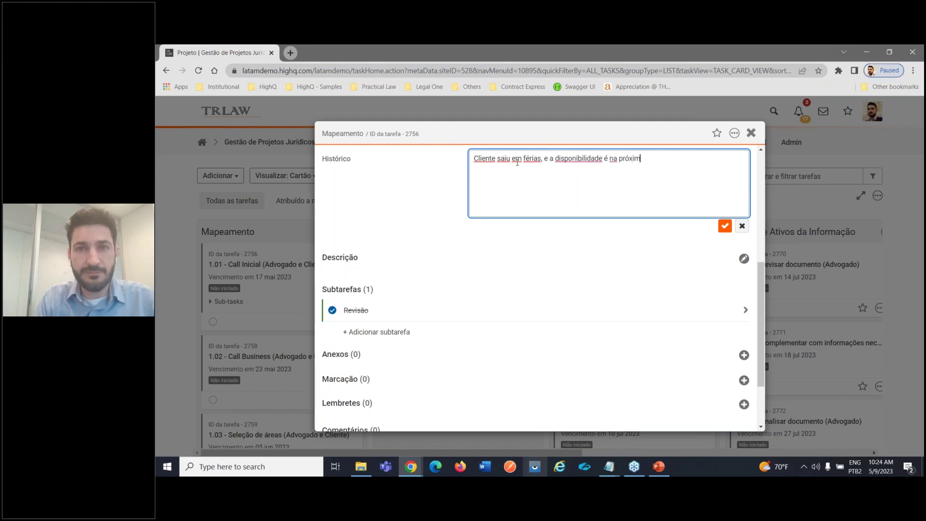
pyautogui.write('a quinta-feira.')
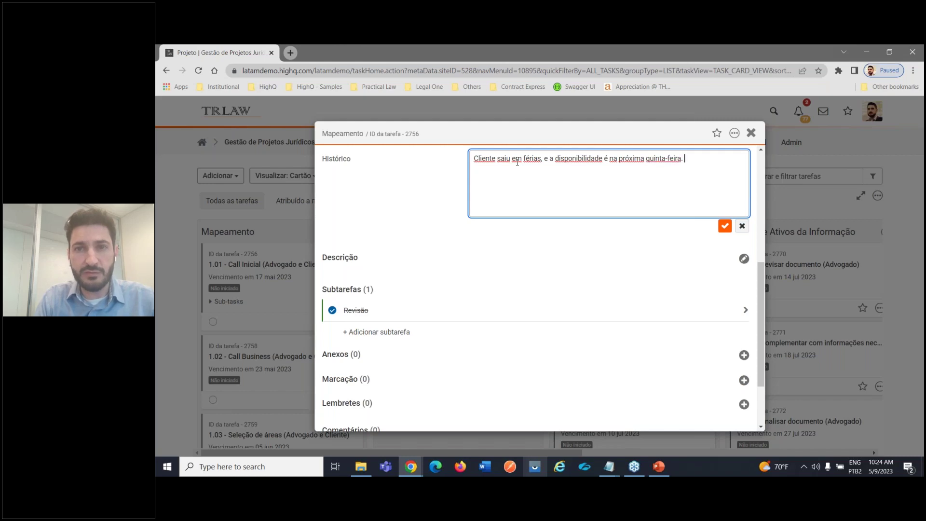
pyautogui.click(724, 226)
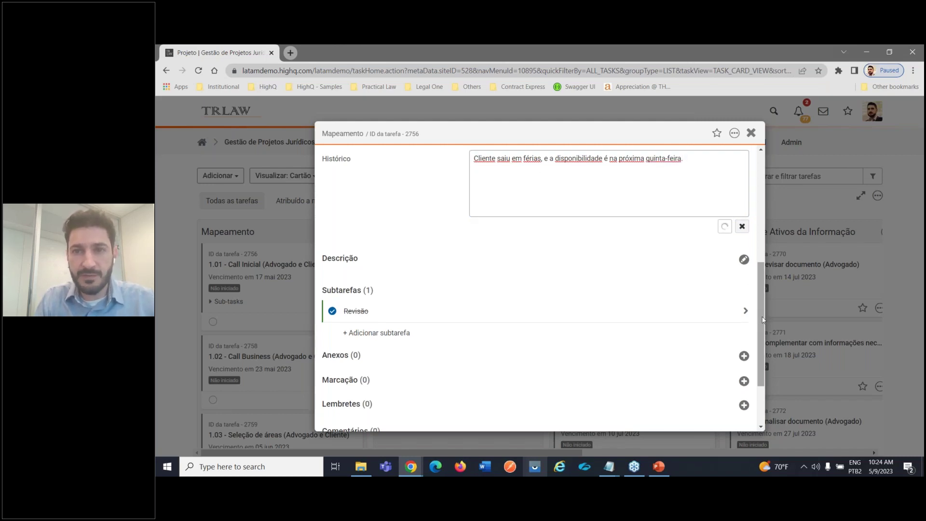
# - Set the Data de vencimento of task 1.01 to 18 May 2023, save it and close the task
pyautogui.moveTo(761, 309); pyautogui.dragTo(767, 207)
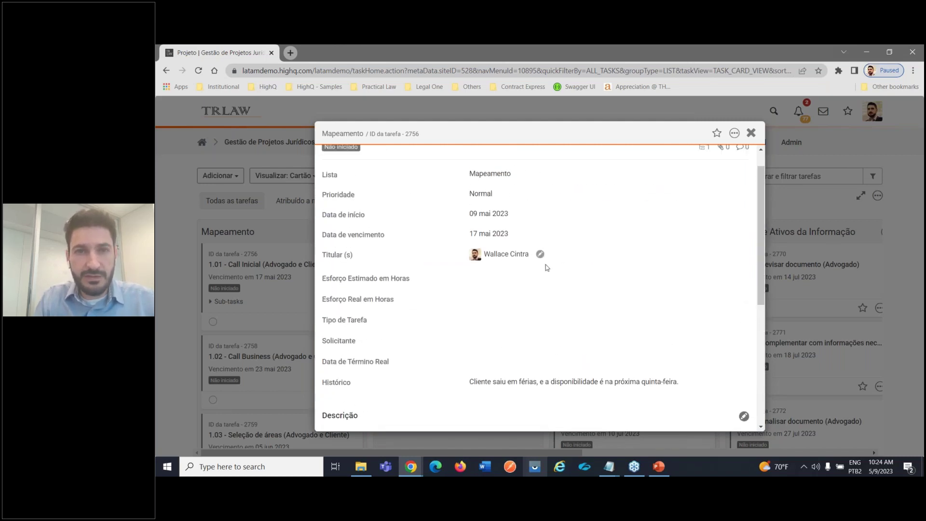
pyautogui.click(518, 234)
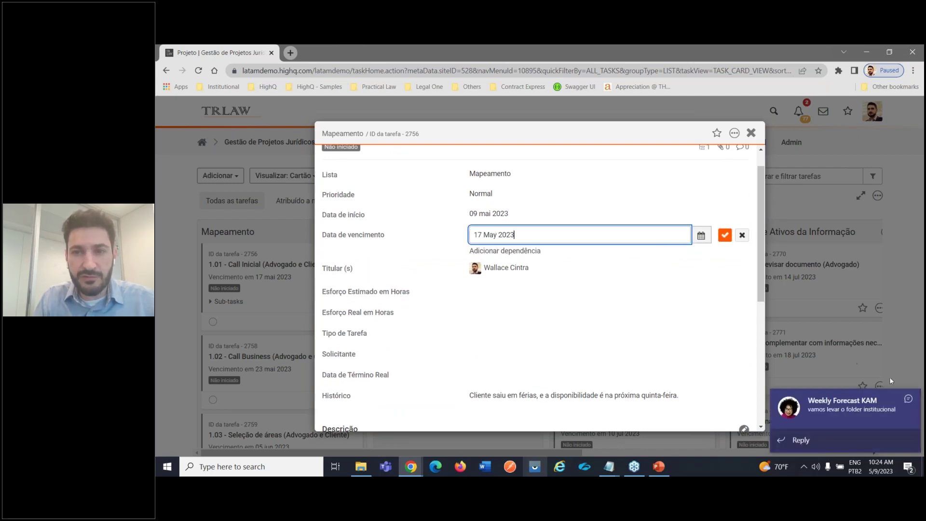
pyautogui.click(700, 236)
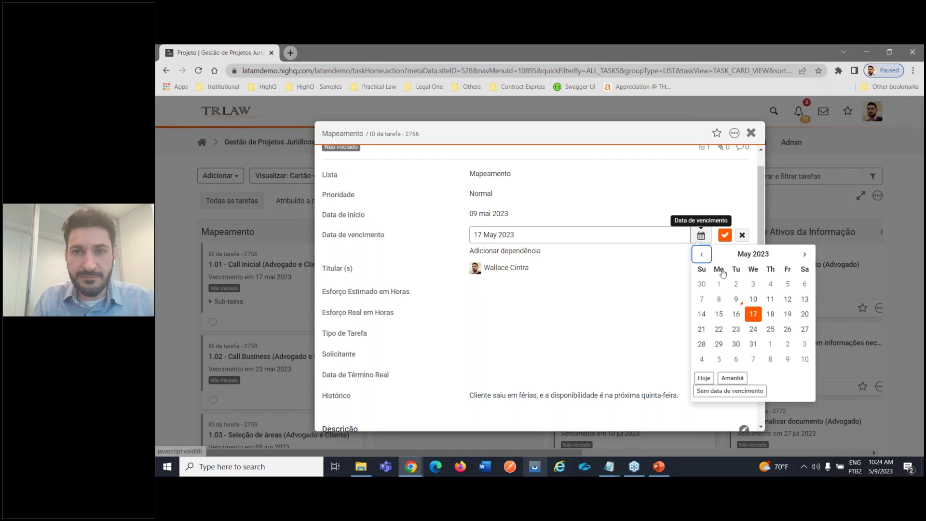
pyautogui.click(770, 314)
pyautogui.click(724, 235)
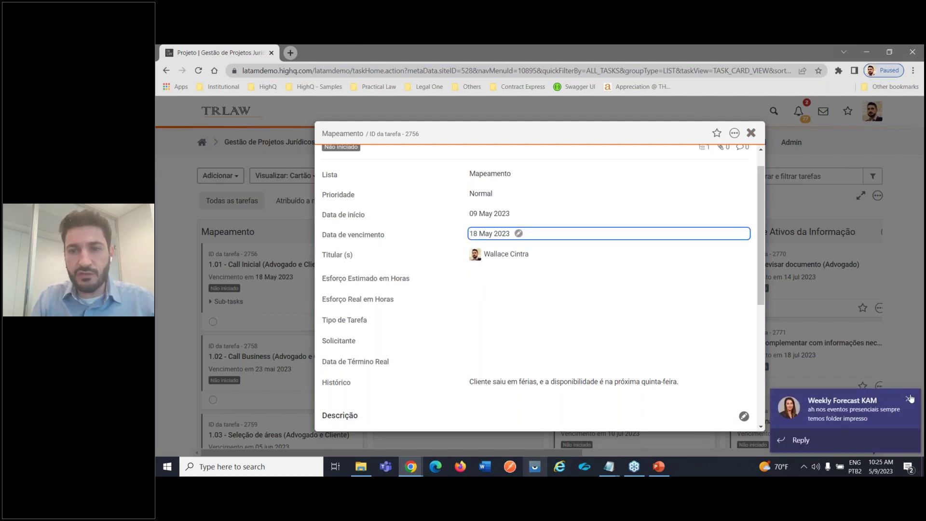
pyautogui.click(910, 398)
pyautogui.click(751, 132)
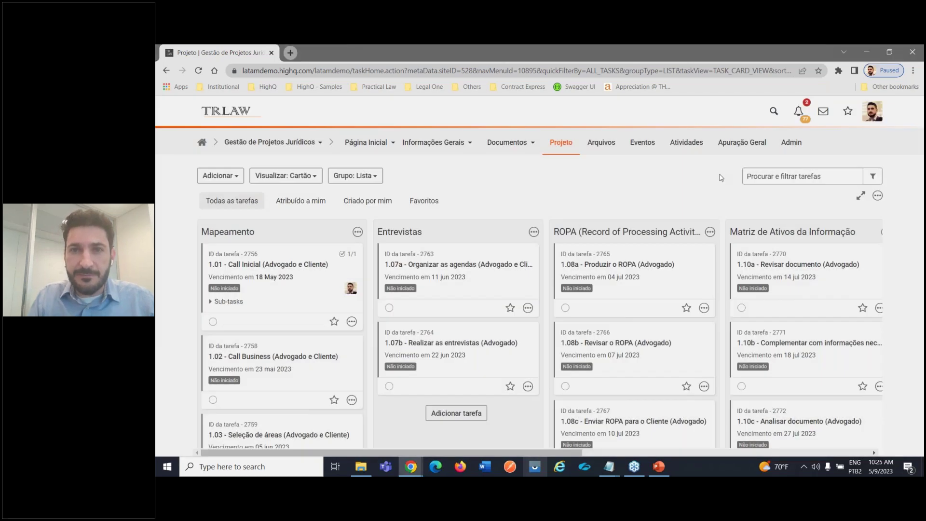
# - Review the owner, dates and description logged for task 1.01 in Apuração Geral and go back to the Projeto page
pyautogui.click(741, 142)
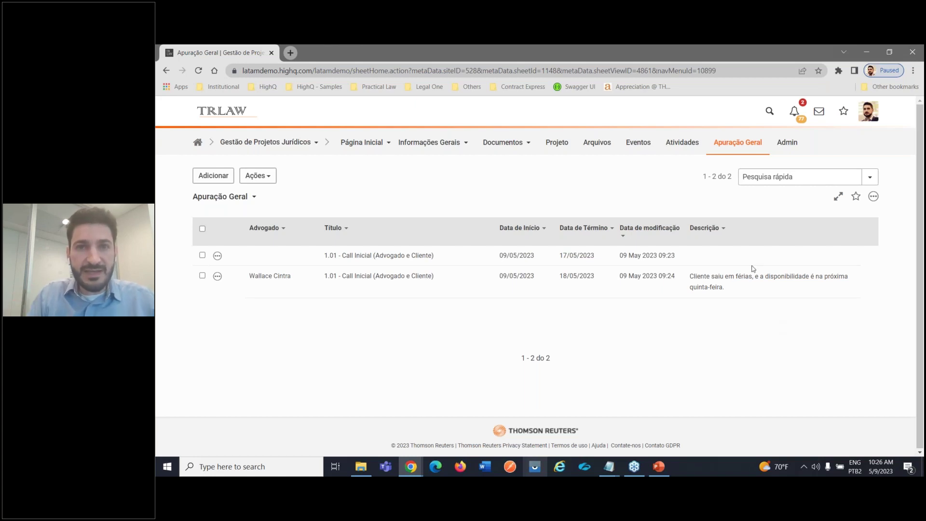
pyautogui.click(556, 143)
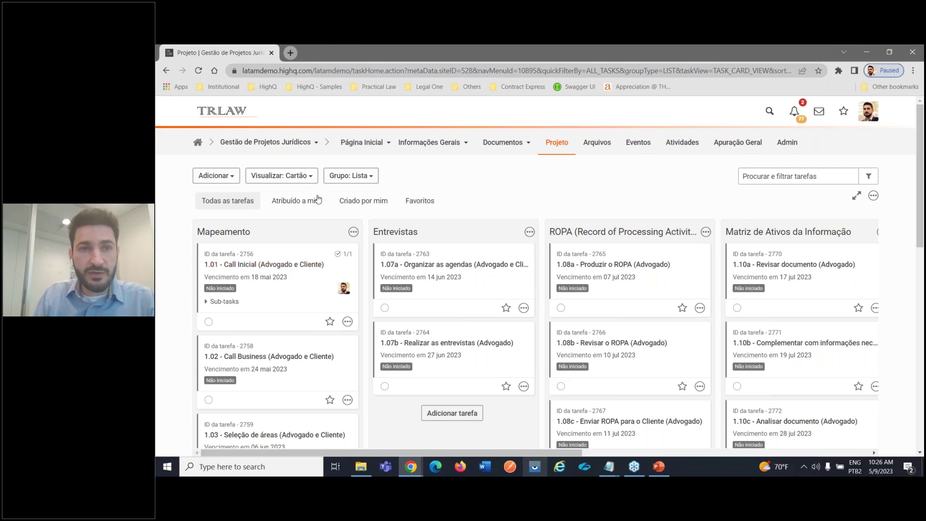
# - Examine the dependent task schedule across May and June in the Linha do tempo view
pyautogui.click(283, 175)
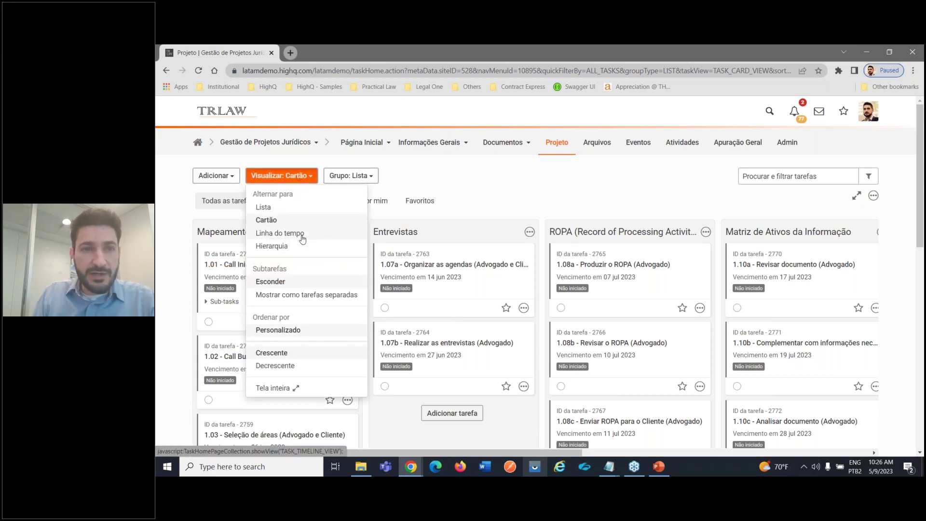
pyautogui.click(280, 233)
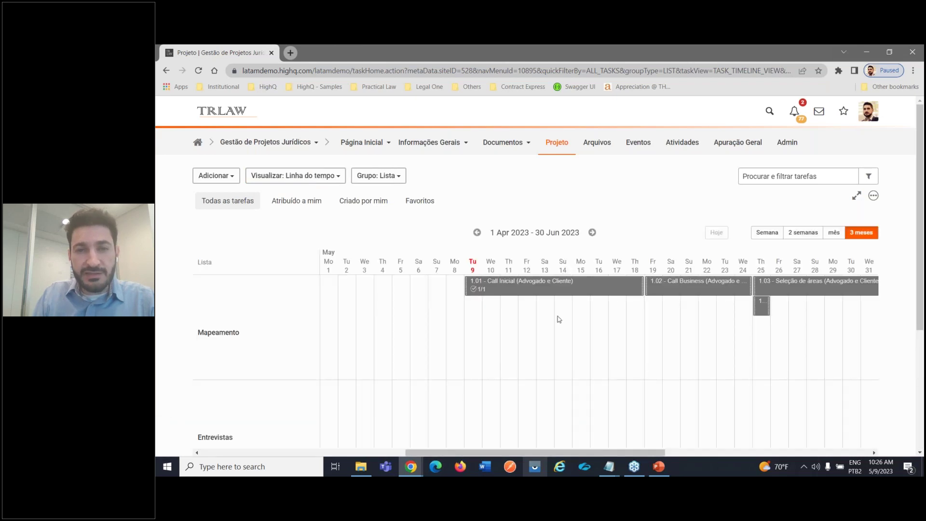
pyautogui.moveTo(577, 452); pyautogui.dragTo(606, 454)
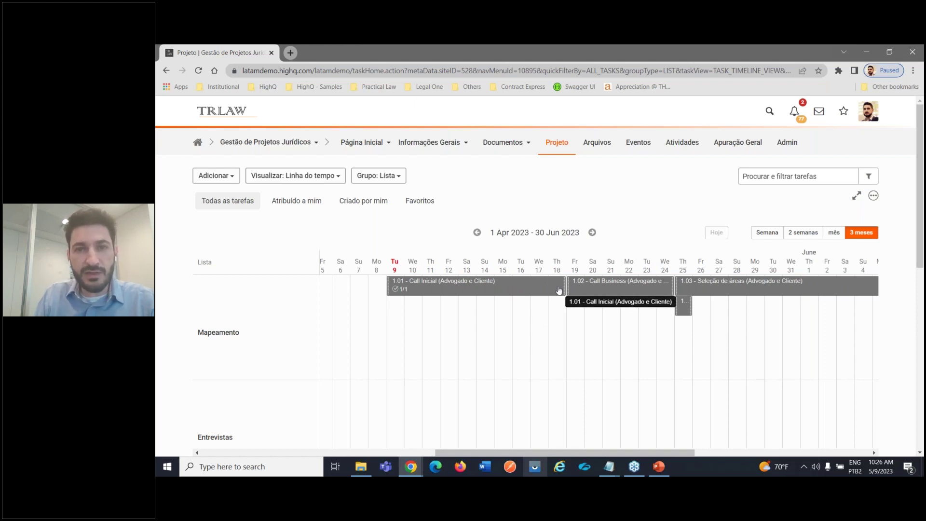
pyautogui.moveTo(573, 452); pyautogui.dragTo(755, 468)
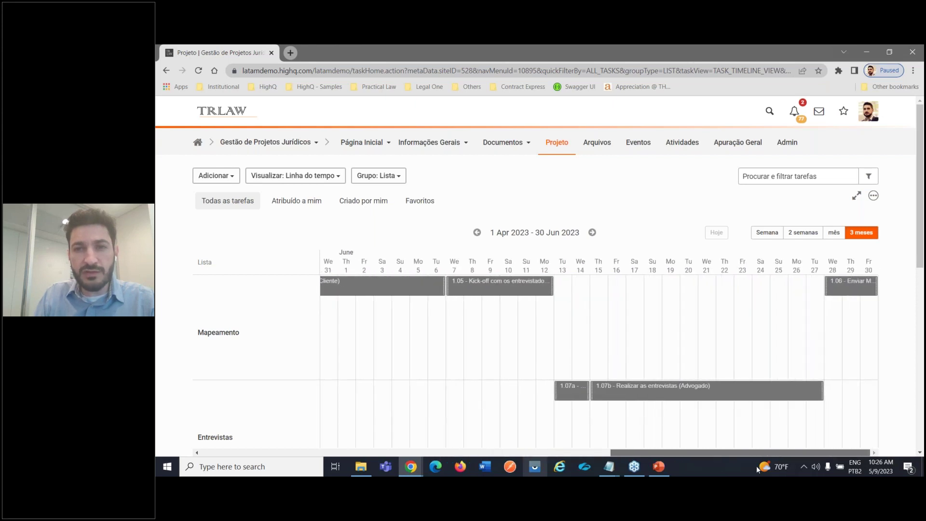
pyautogui.hscroll(-10, 604, 304)
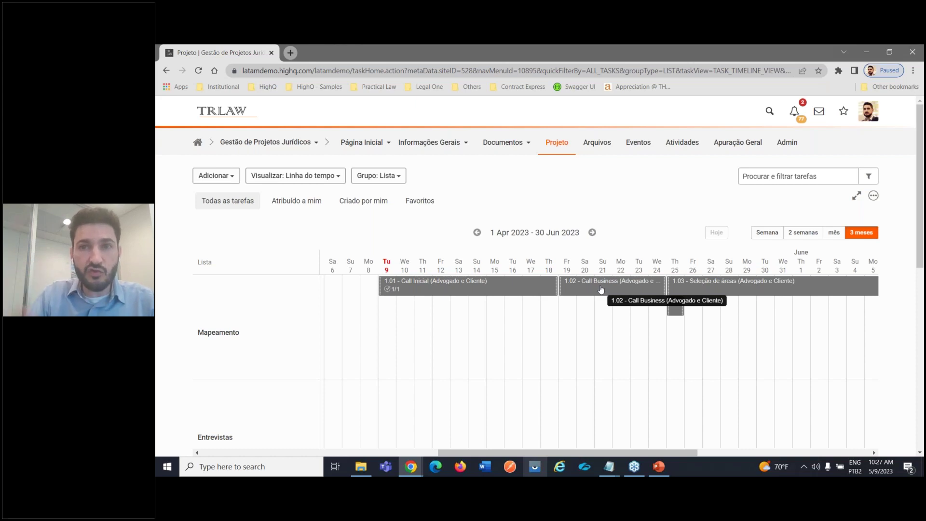
# - View the project tasks in the monthly Eventos calendar and reopen the Projeto page
pyautogui.click(639, 144)
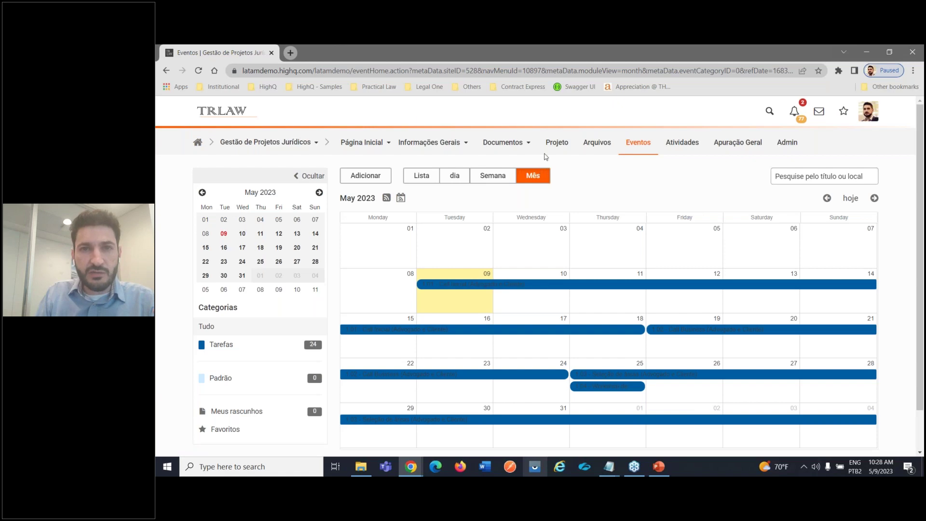
pyautogui.click(555, 143)
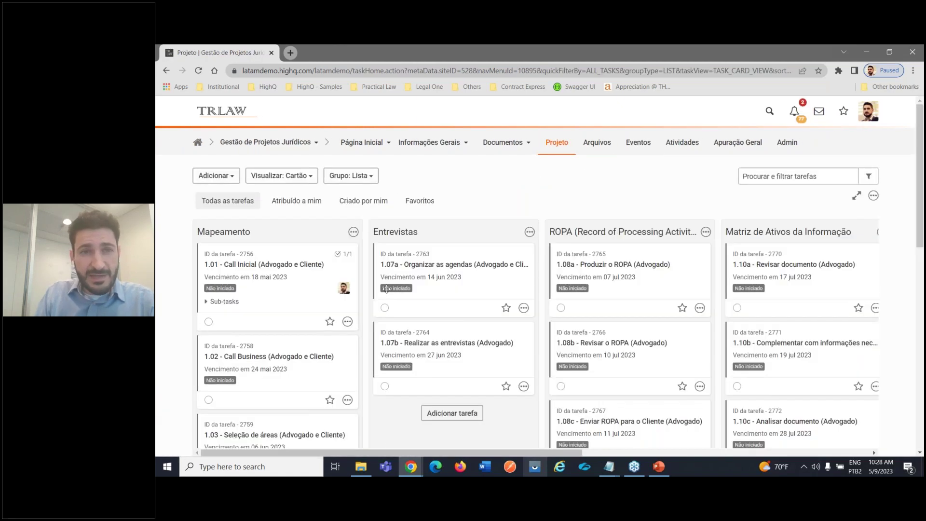
# - Open task 1.01 - Call Inicial in the Mapeamento list and set Esforço Estimado em Horas to 2
pyautogui.click(287, 267)
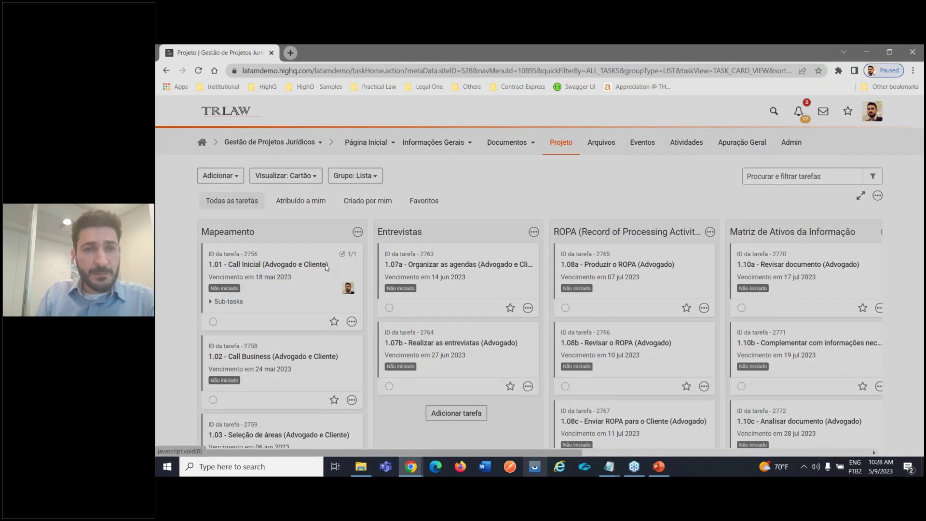
pyautogui.moveTo(760, 165); pyautogui.dragTo(761, 205)
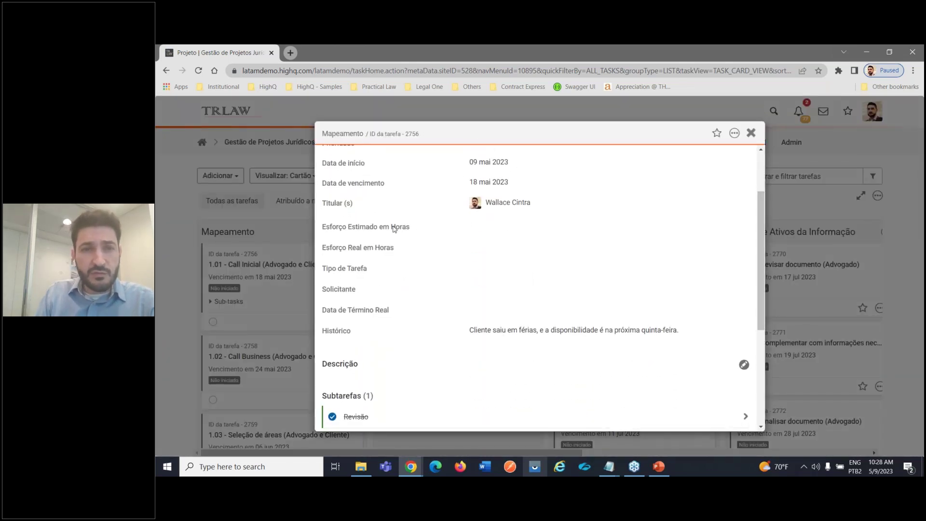
pyautogui.click(478, 226)
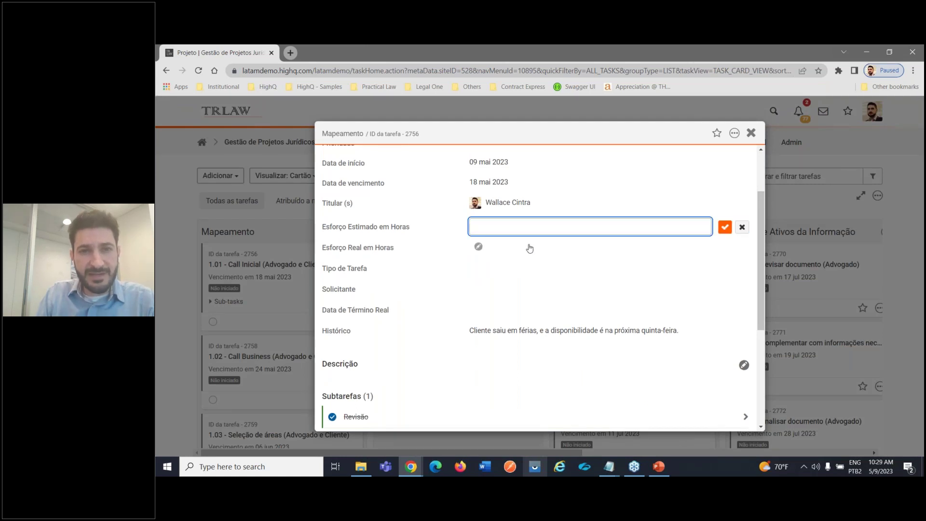
pyautogui.write('2')
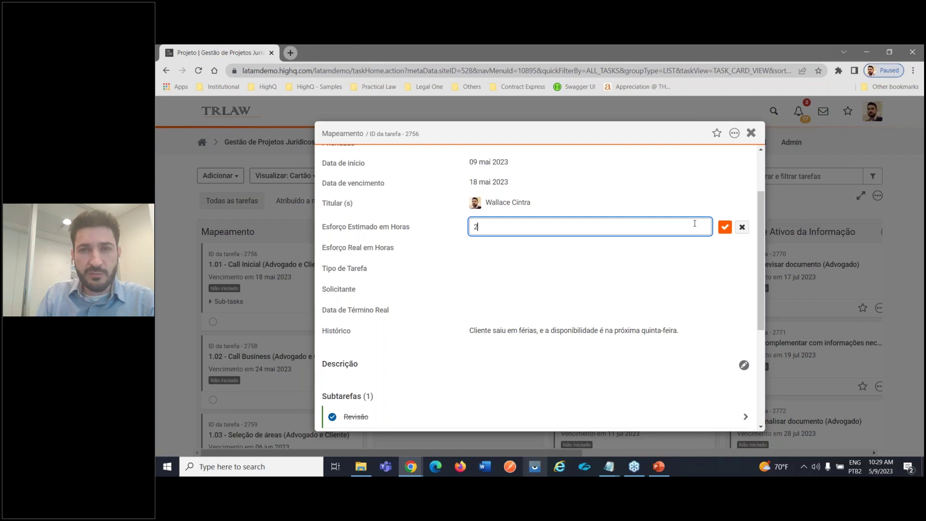
pyautogui.click(725, 228)
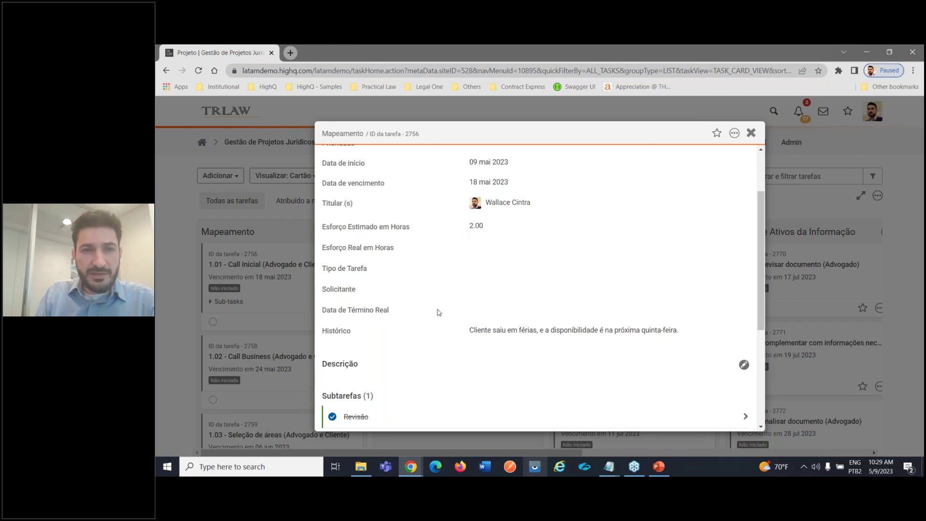
# - Set Esforço Real em Horas of task 1.01 to 1, save it and close the task
pyautogui.click(478, 247)
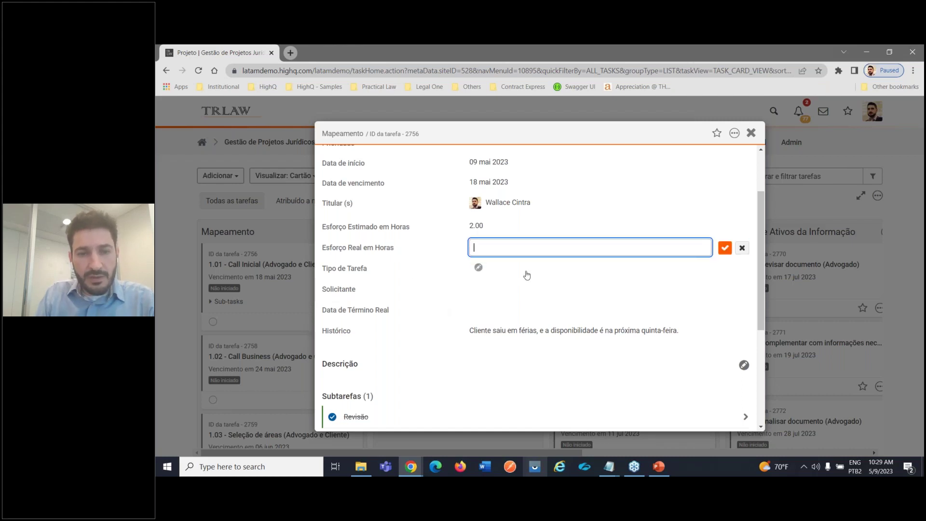
pyautogui.write('1')
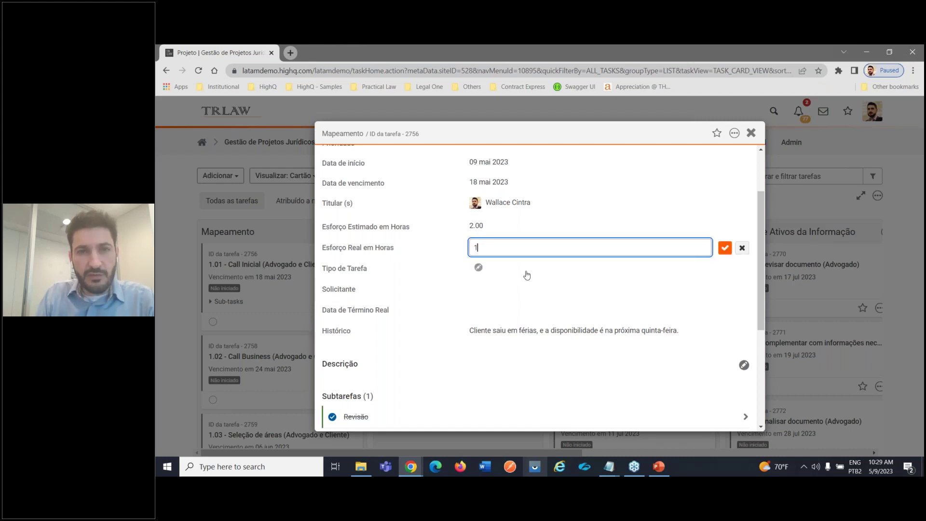
pyautogui.click(533, 302)
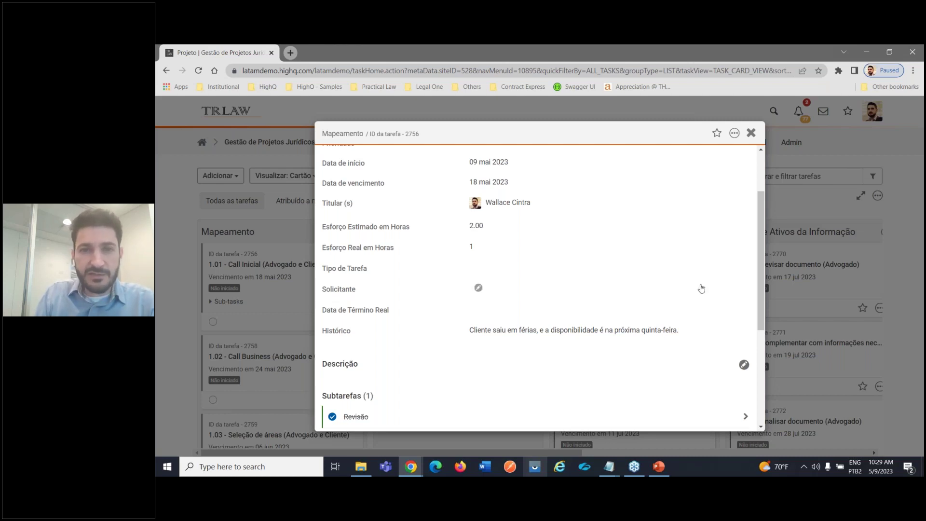
pyautogui.click(751, 132)
# - Go to the site's iSheets administration and open the column management of the Tarefas (Tarefa metadados) iSheet
pyautogui.click(791, 143)
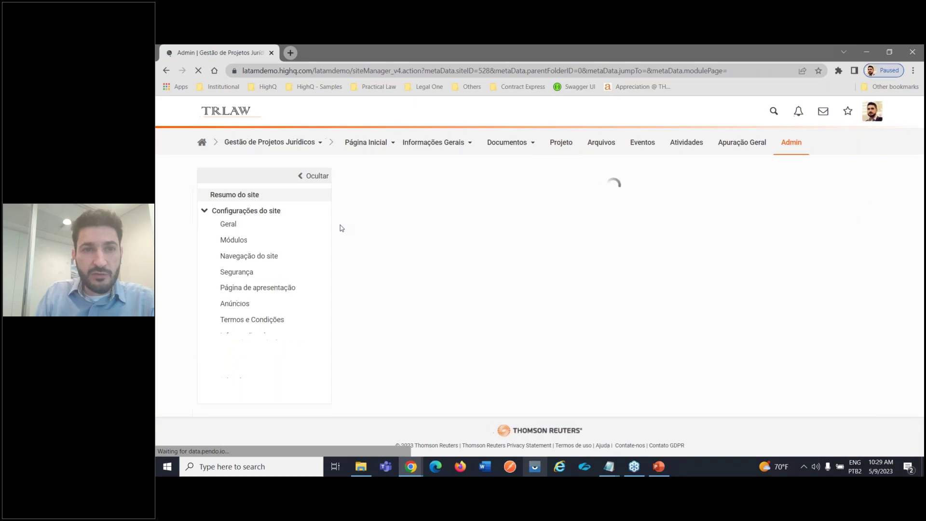
pyautogui.moveTo(323, 225); pyautogui.dragTo(326, 293)
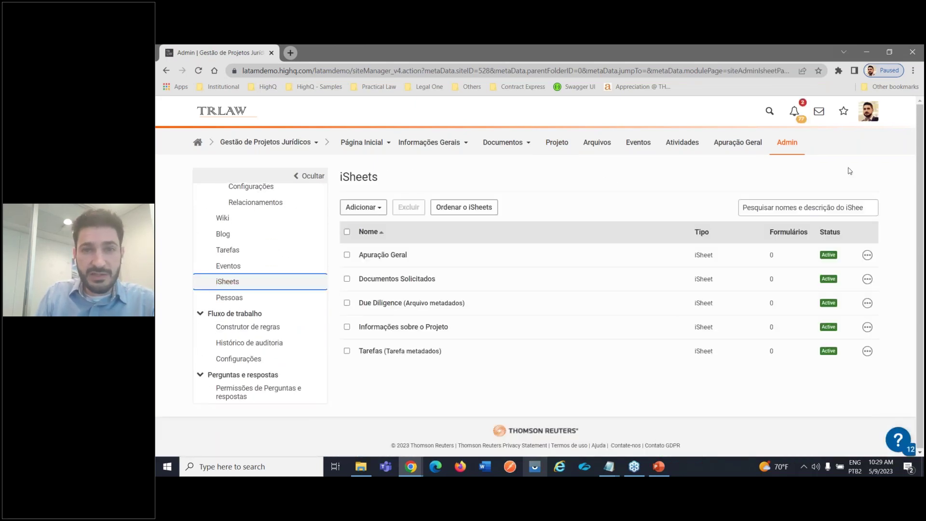
pyautogui.click(889, 207)
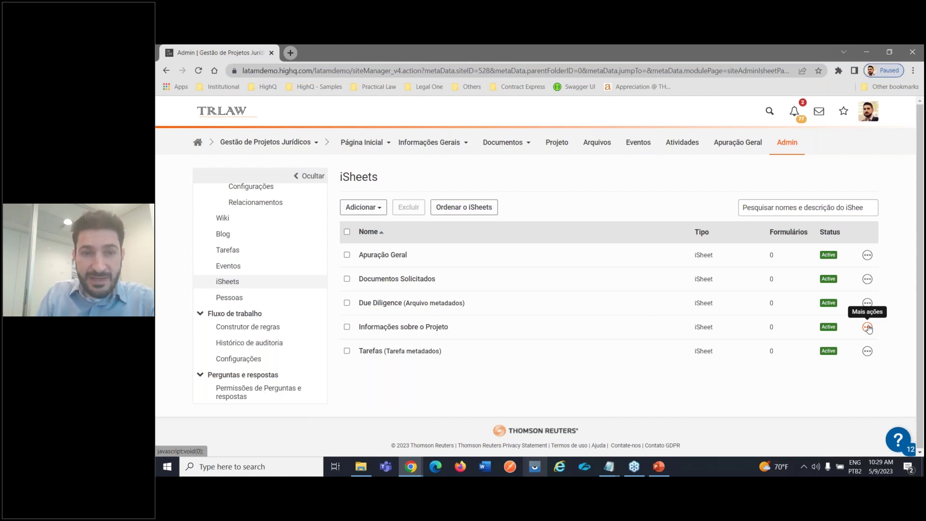
pyautogui.click(867, 350)
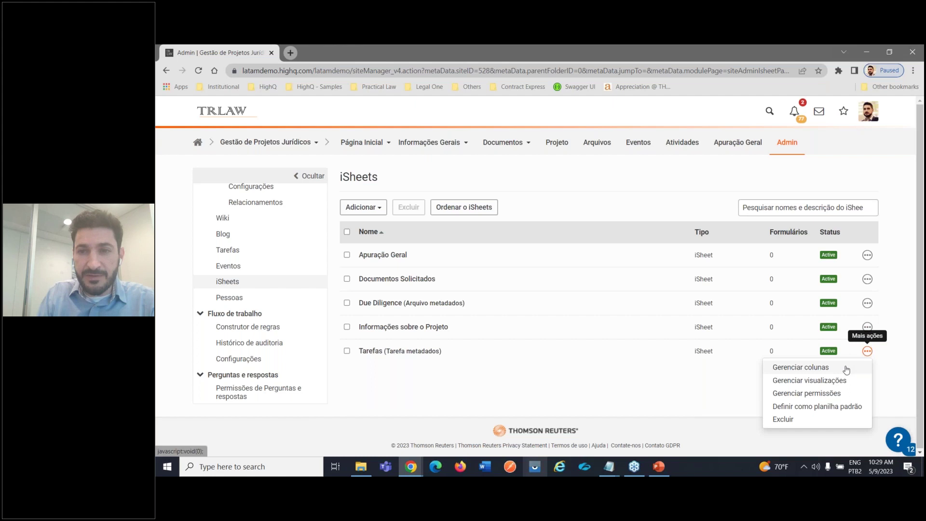
pyautogui.click(800, 367)
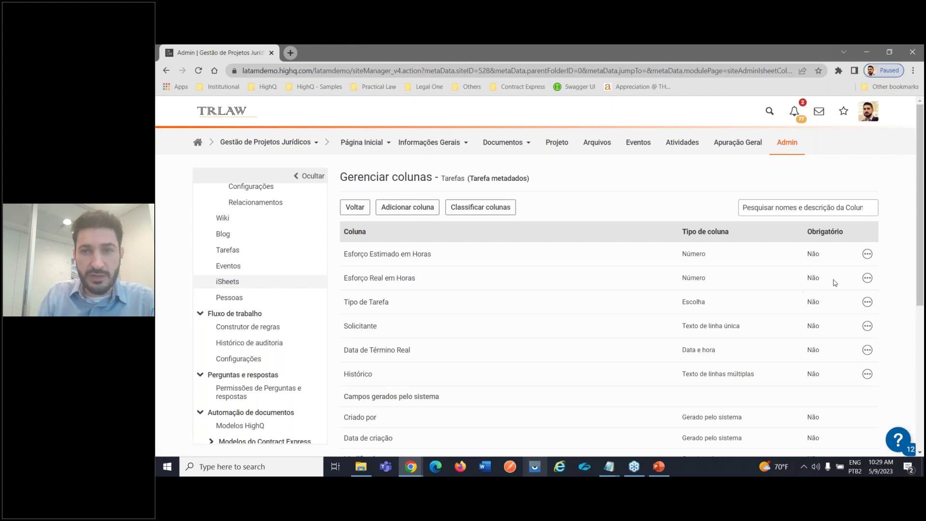
# - Review the group viewing and editing permissions of the Esforço Real em Horas column
pyautogui.click(867, 278)
pyautogui.click(830, 294)
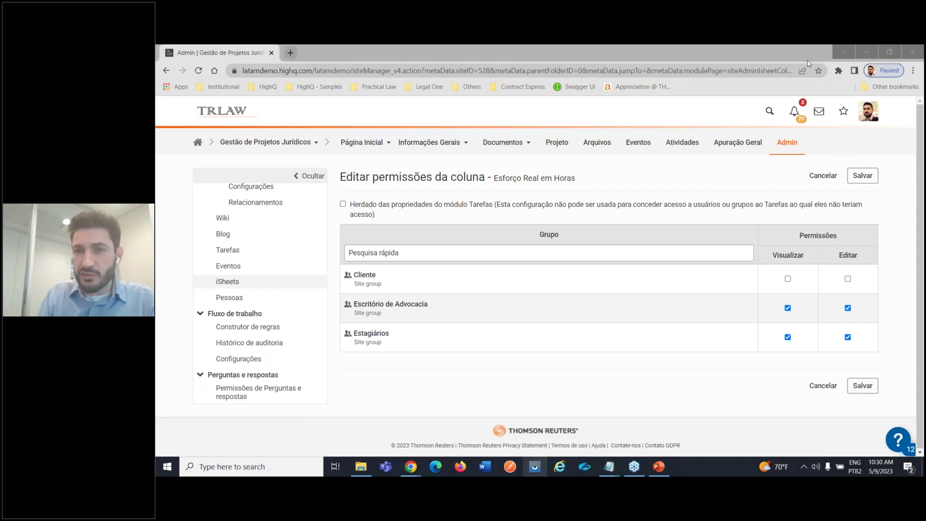
pyautogui.click(905, 252)
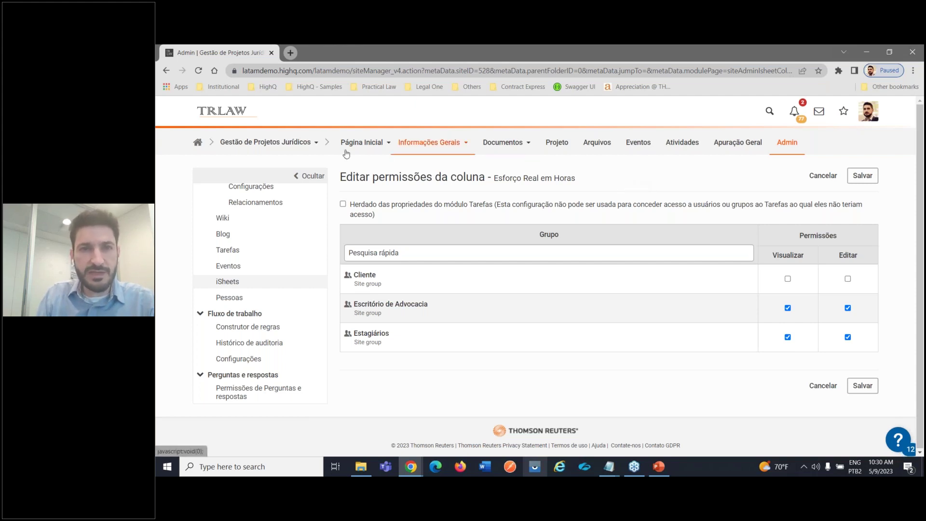
# - Open the site's Home page and examine the Tarefas por Status and Prioridade das Tarefas charts
pyautogui.click(389, 144)
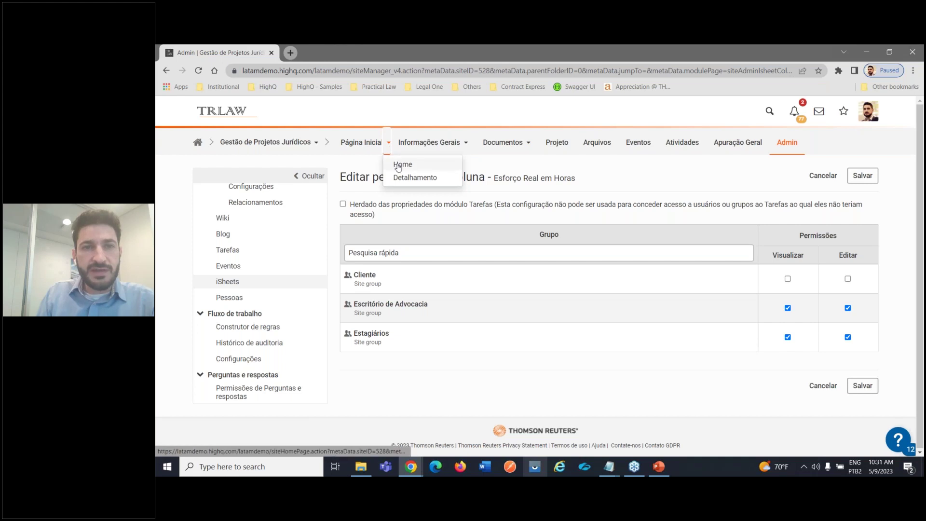
pyautogui.click(393, 162)
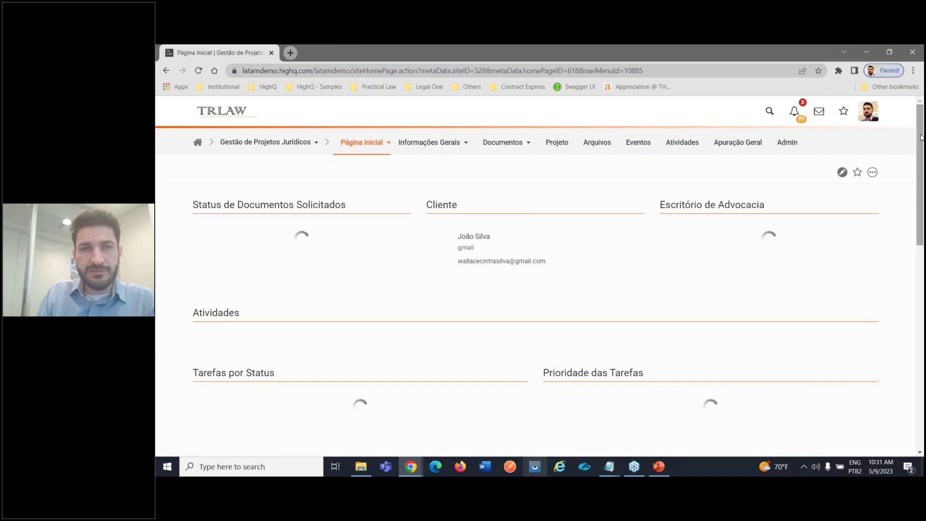
pyautogui.moveTo(921, 140); pyautogui.dragTo(921, 210)
pyautogui.moveTo(379, 301)
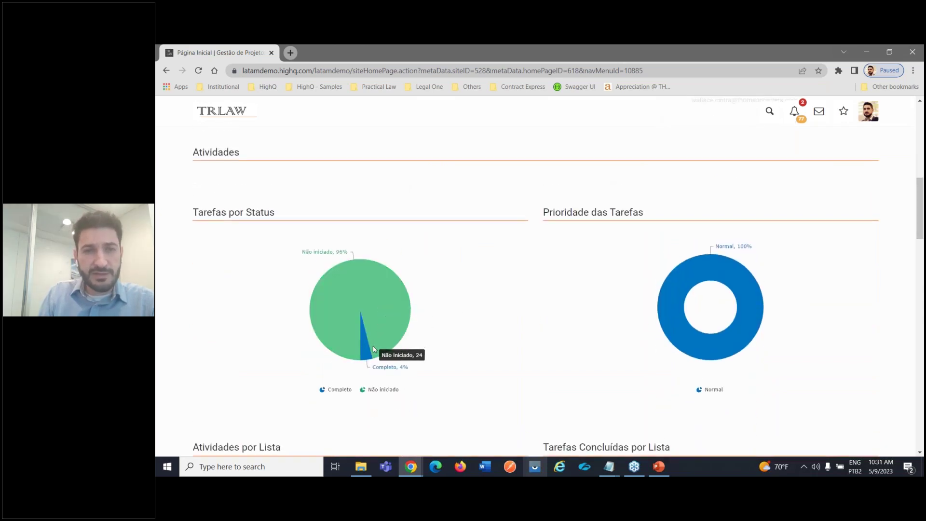
pyautogui.moveTo(367, 355)
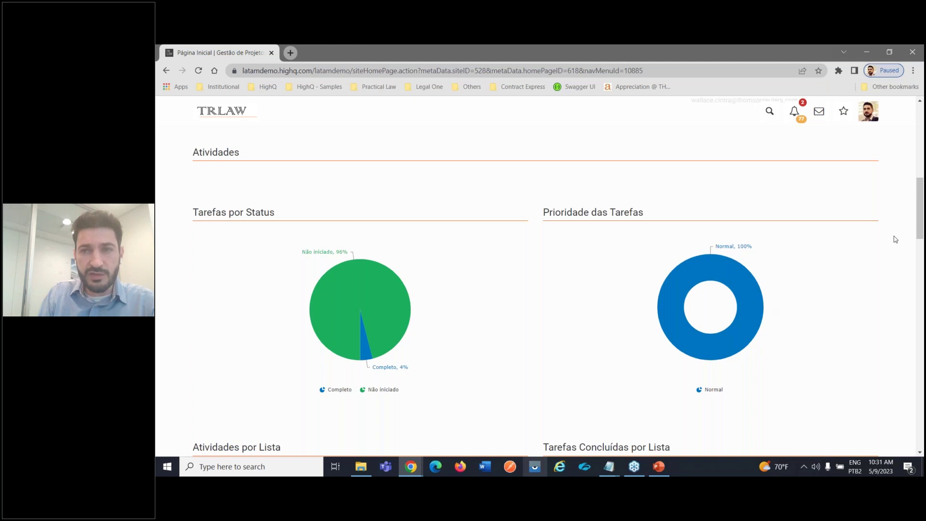
# - Examine the Atividades por Lista and Tarefas Concluídas por Lista charts and the Tarefas Futuras list
pyautogui.moveTo(921, 220); pyautogui.dragTo(922, 250)
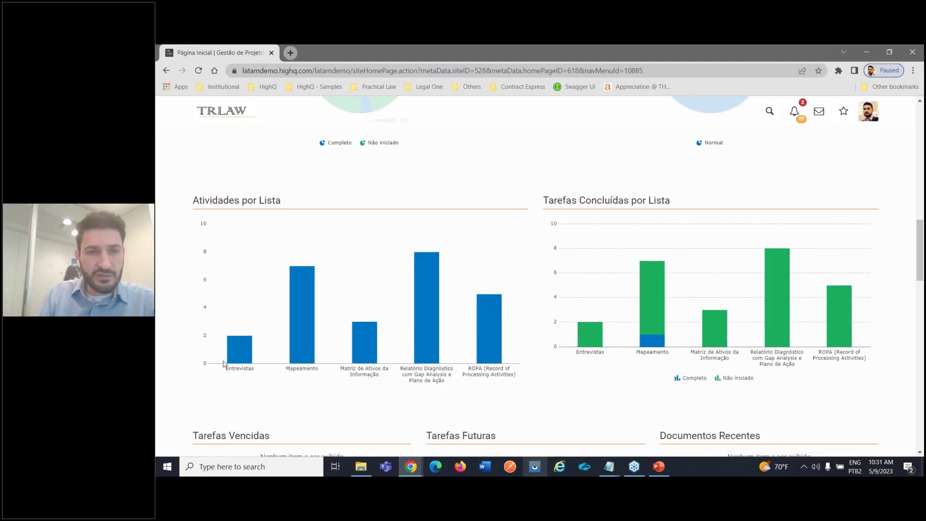
pyautogui.moveTo(236, 359)
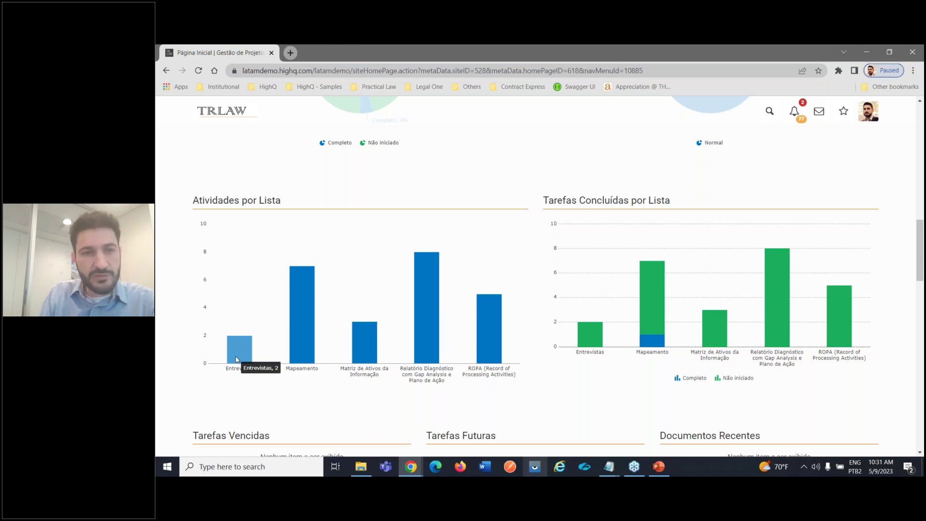
pyautogui.moveTo(307, 353)
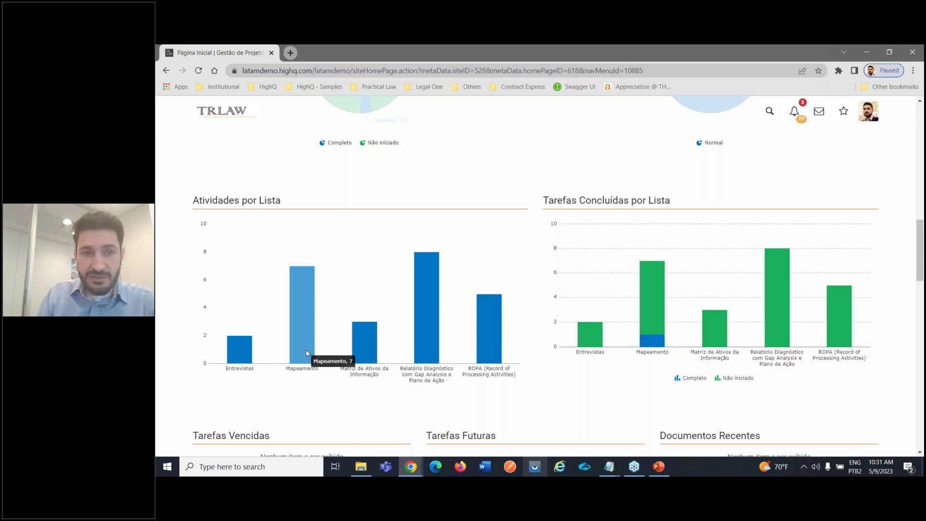
pyautogui.moveTo(363, 355)
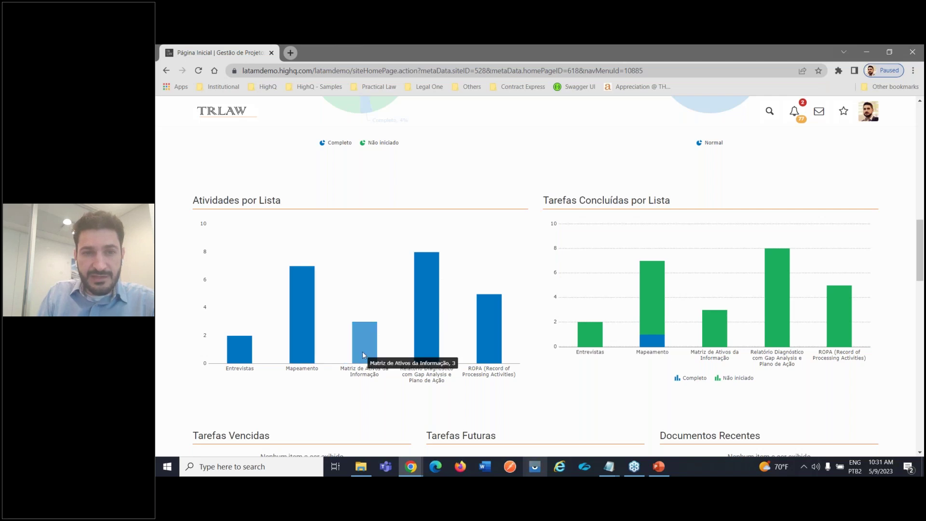
pyautogui.moveTo(424, 346)
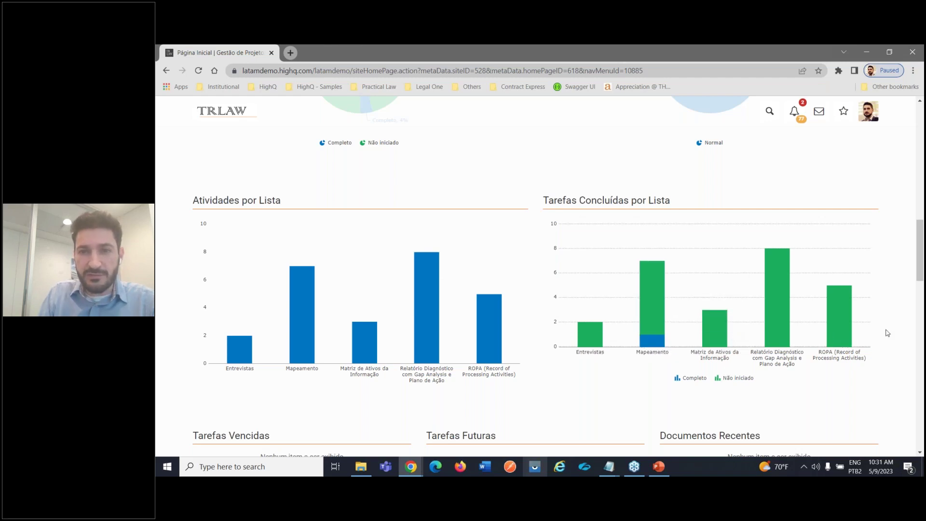
pyautogui.moveTo(654, 344)
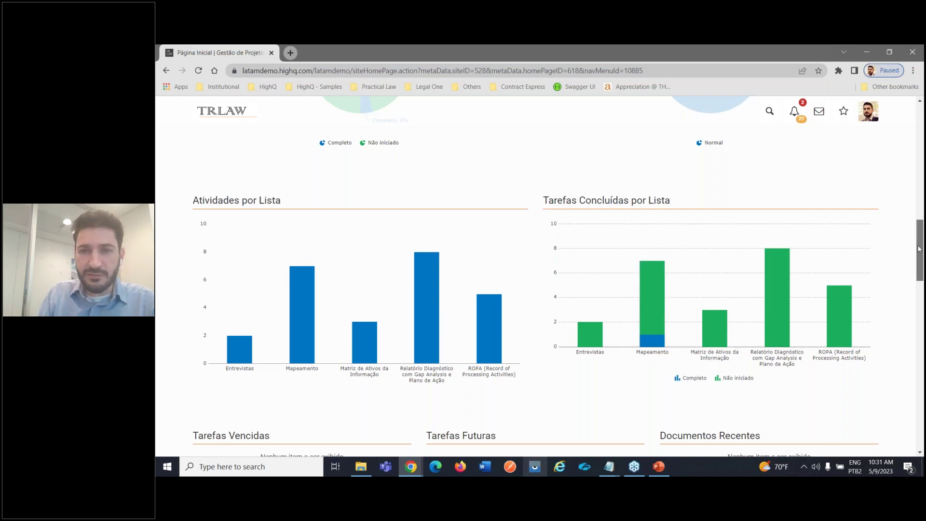
pyautogui.moveTo(919, 249); pyautogui.dragTo(921, 286)
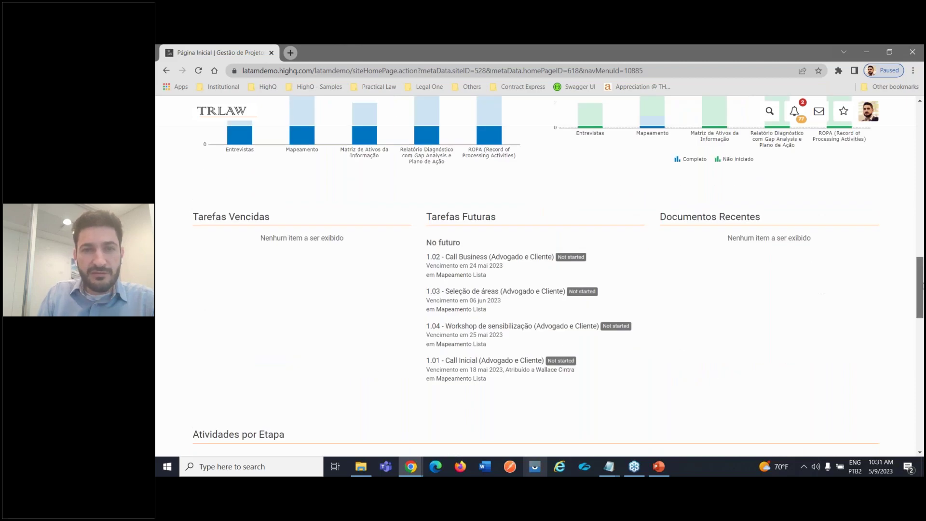
pyautogui.moveTo(921, 285); pyautogui.dragTo(921, 145)
# - Bring up the Documentos options of the site for document requests
pyautogui.click(909, 399)
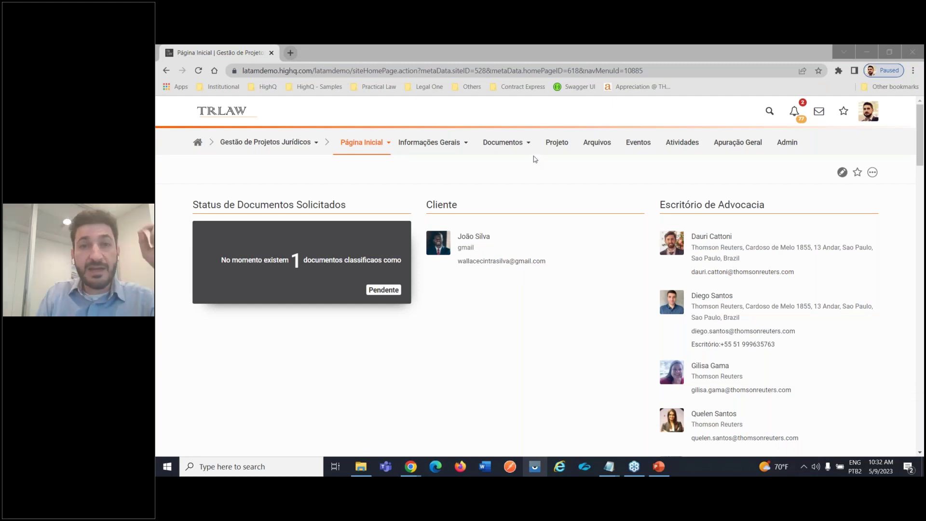
pyautogui.click(502, 142)
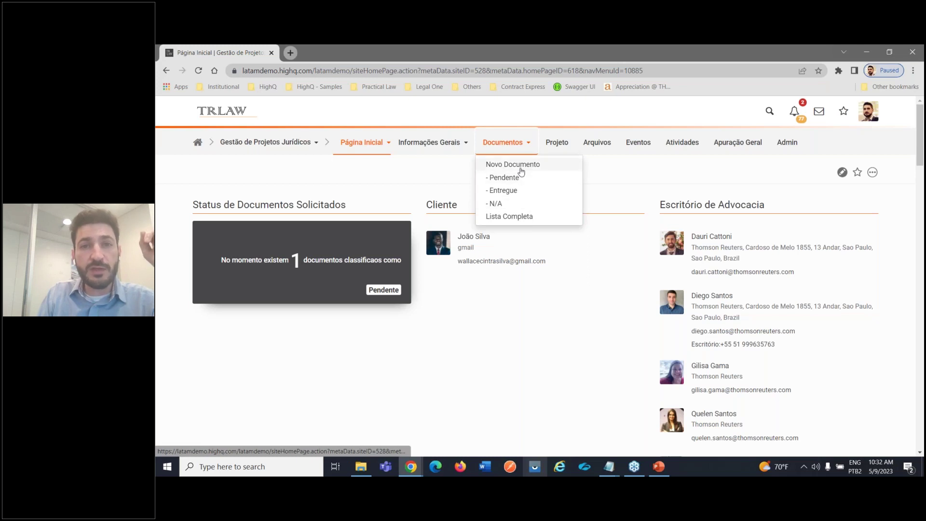